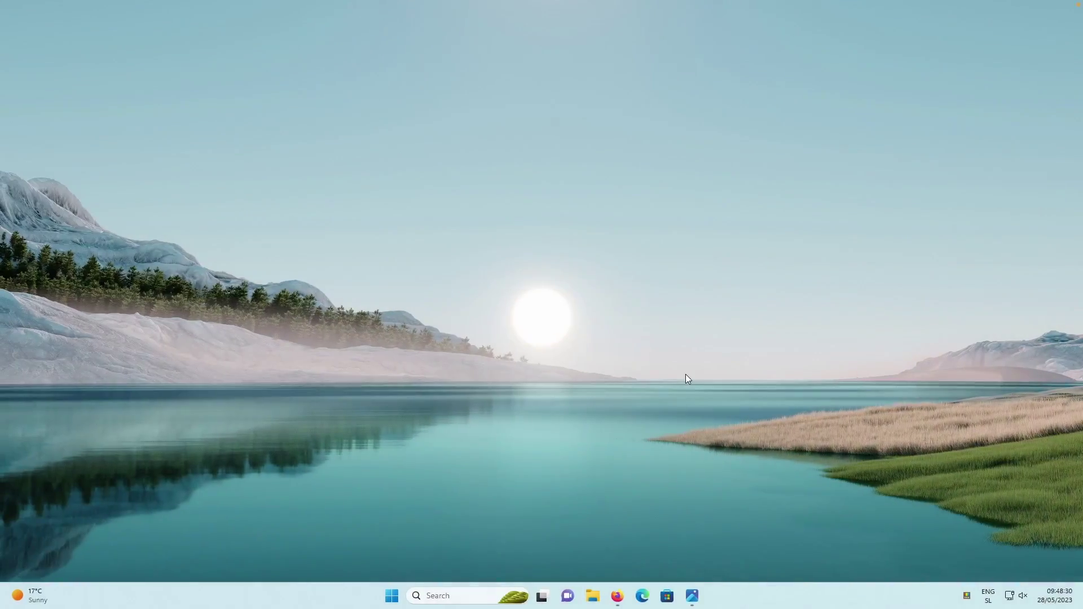
View the Wallpaper.png image, then examine the HD 1920×1080 and 4K 3840×2160 download options on the Pokemon Emerald live wallpaper page in Firefox.
left_click(691, 596)
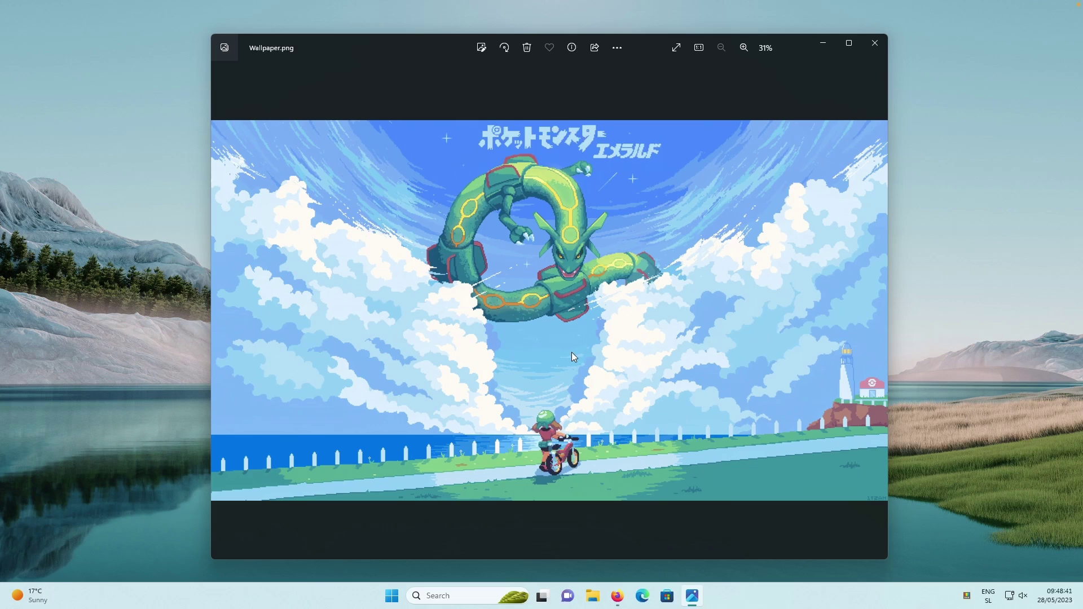
left_click(618, 596)
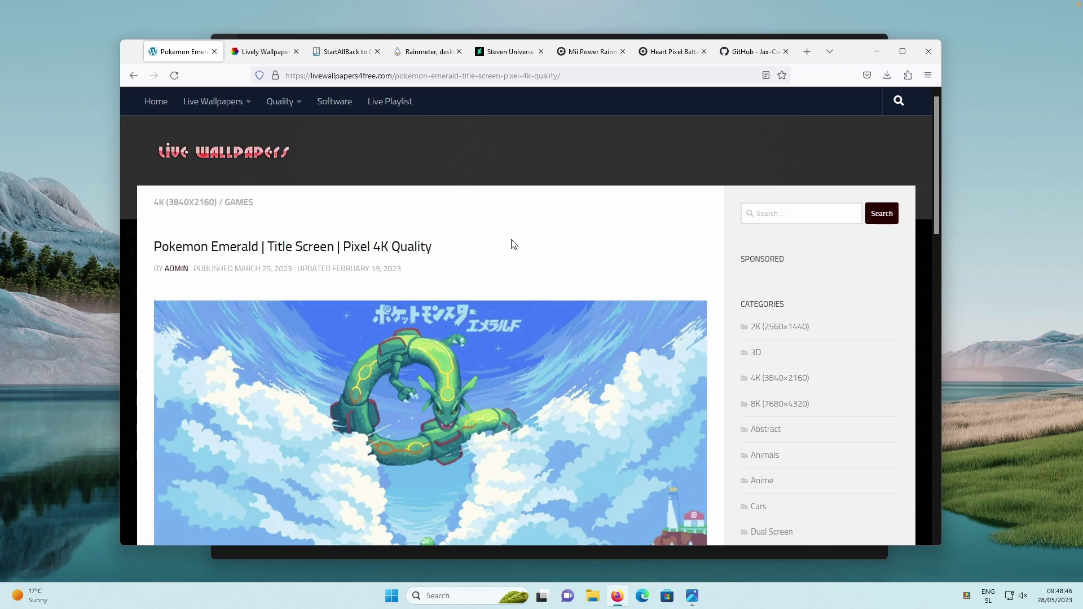
scroll(512, 239, "down", 2)
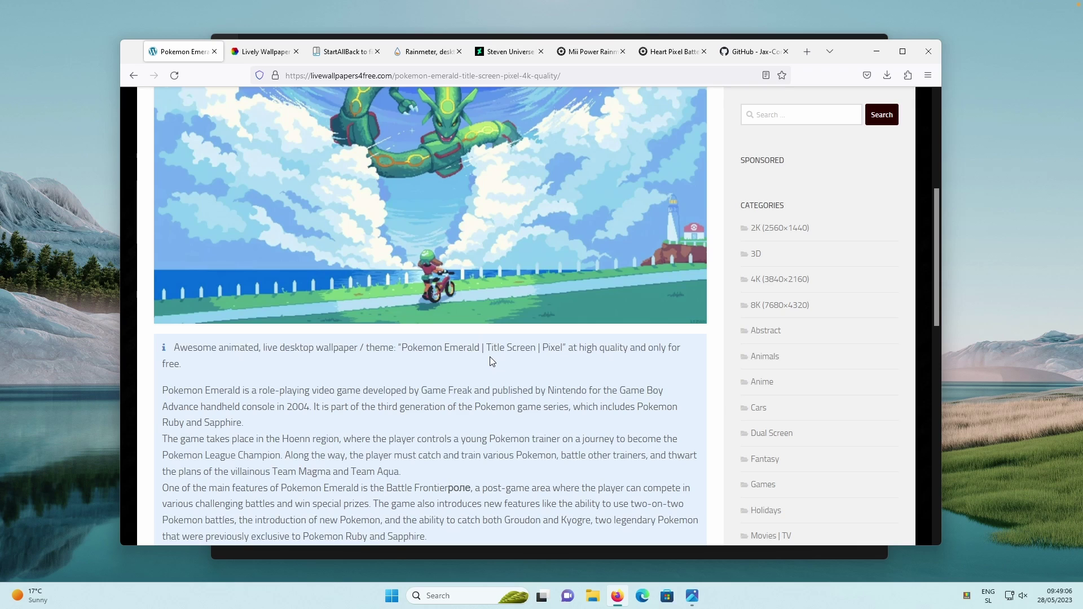
scroll(485, 291, "down", 5)
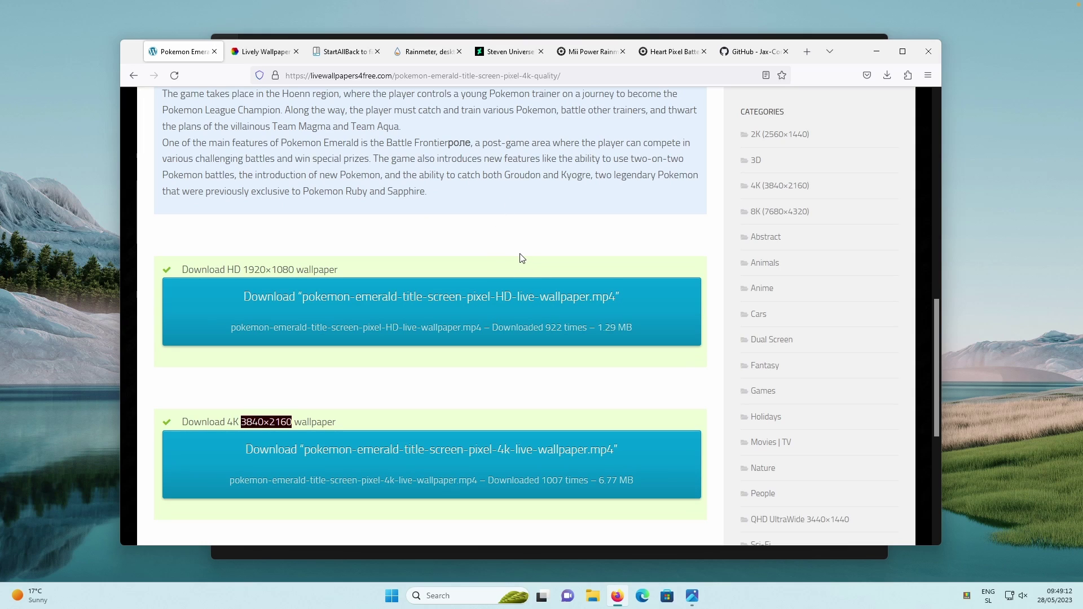
left_click(243, 270)
left_click_drag(289, 269, 294, 270)
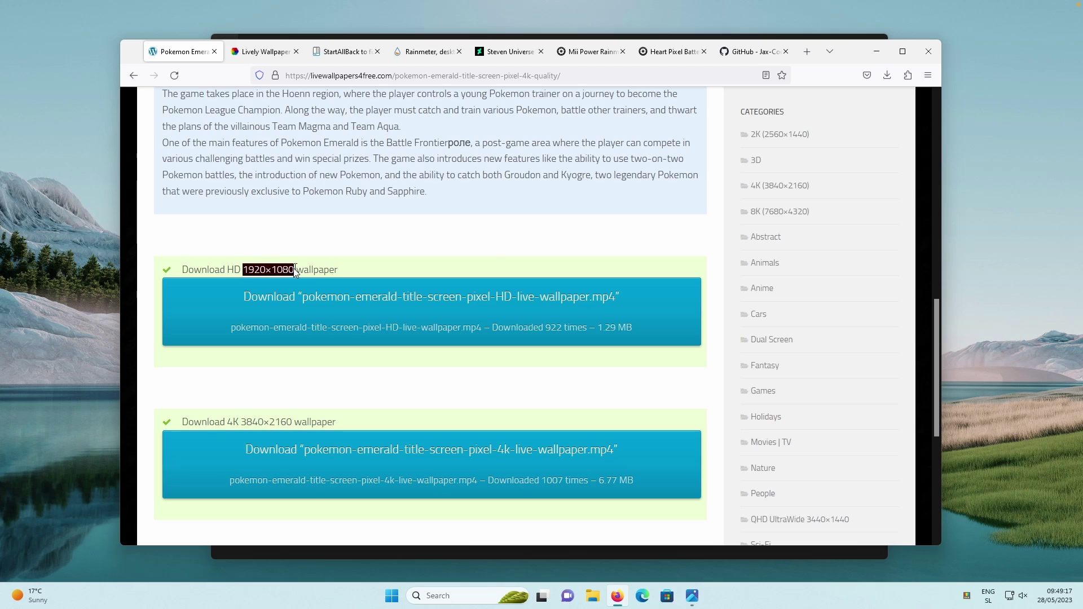
left_click(244, 422)
left_click_drag(282, 422, 354, 423)
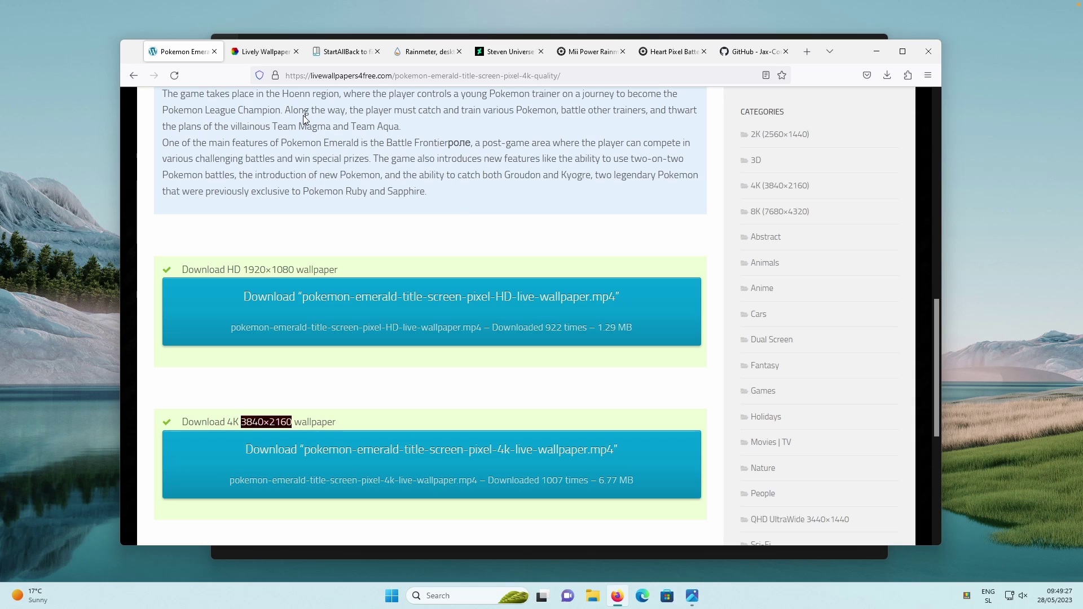
Look at the Lively Wallpaper website alongside the Pokemon Emerald wallpaper download page.
left_click(259, 56)
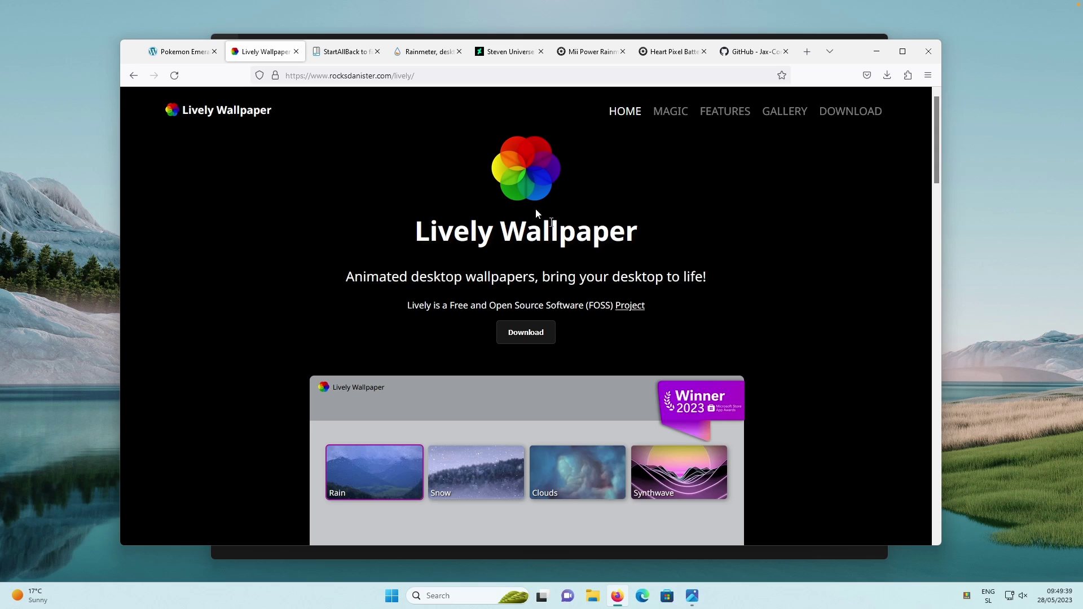
left_click(181, 52)
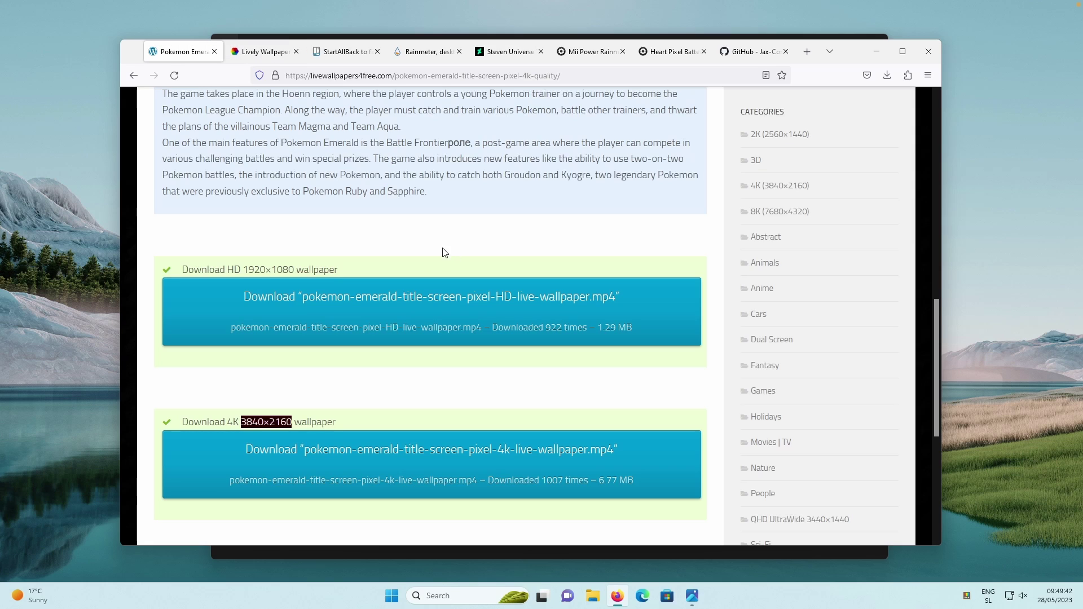
left_click(263, 51)
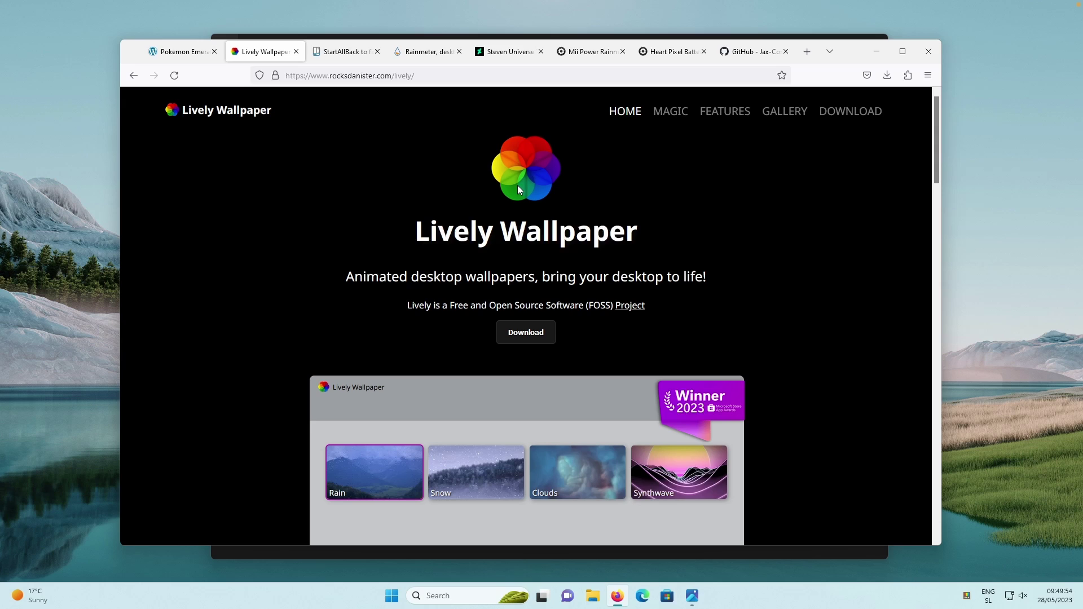
left_click(190, 53)
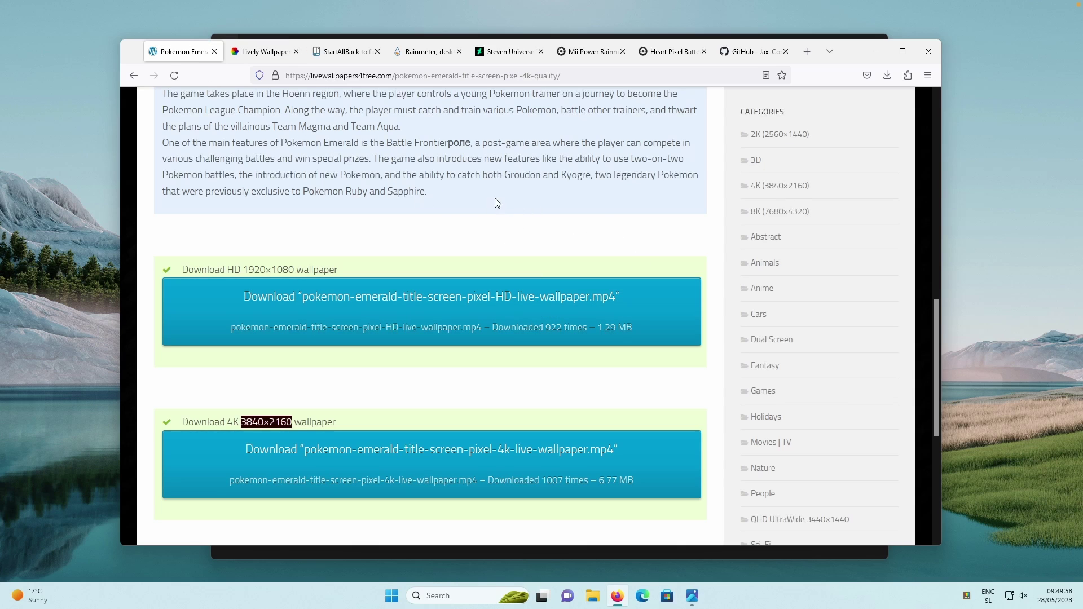
scroll(495, 203, "up", 1)
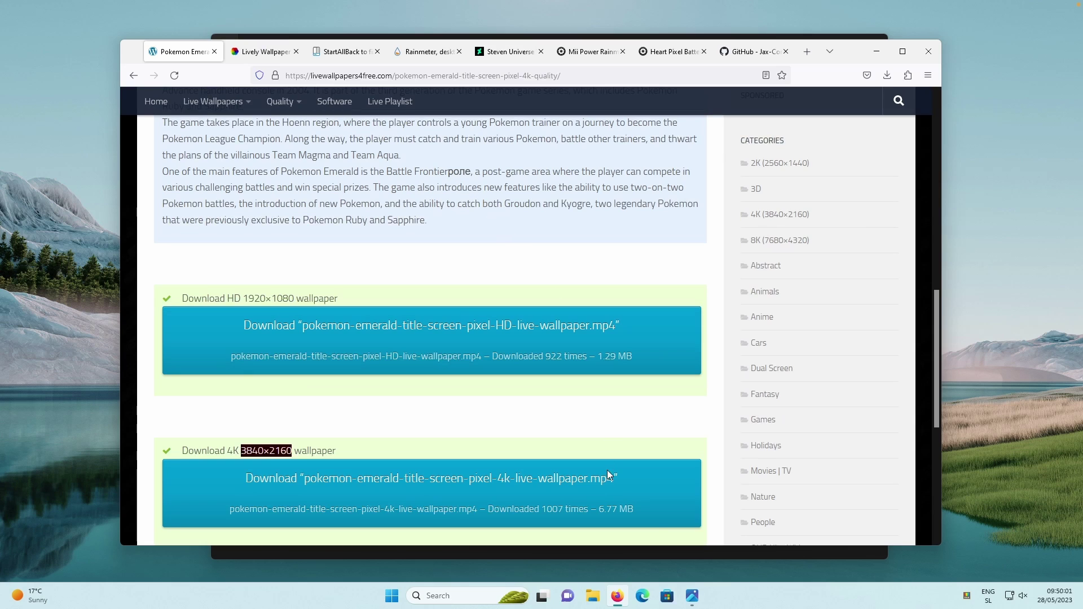
Switch to the Photos window showing Wallpaper.png and set the image as the desktop background.
left_click(692, 595)
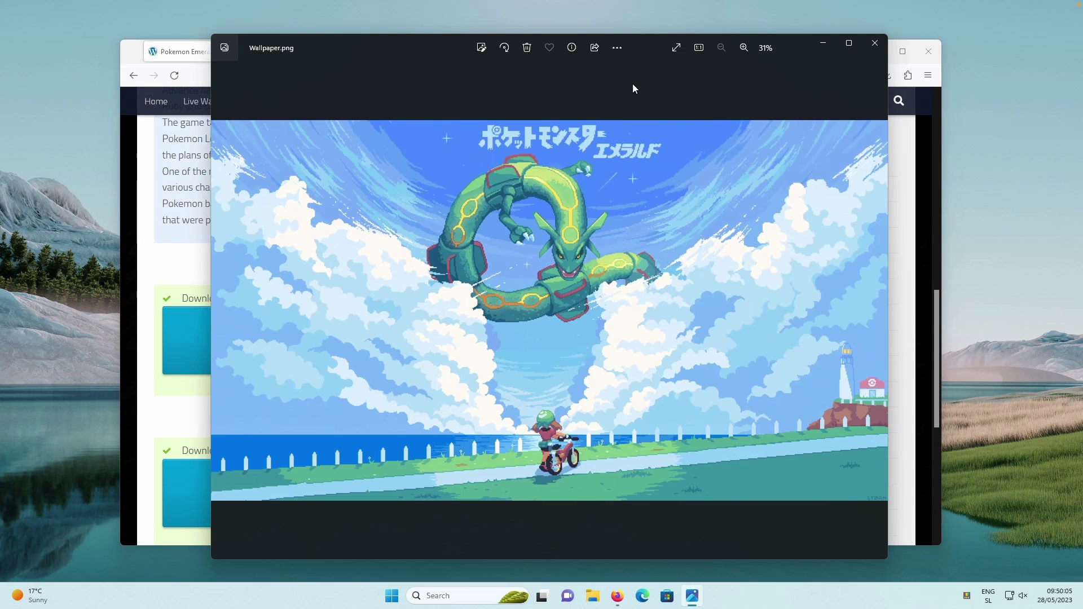
left_click(621, 48)
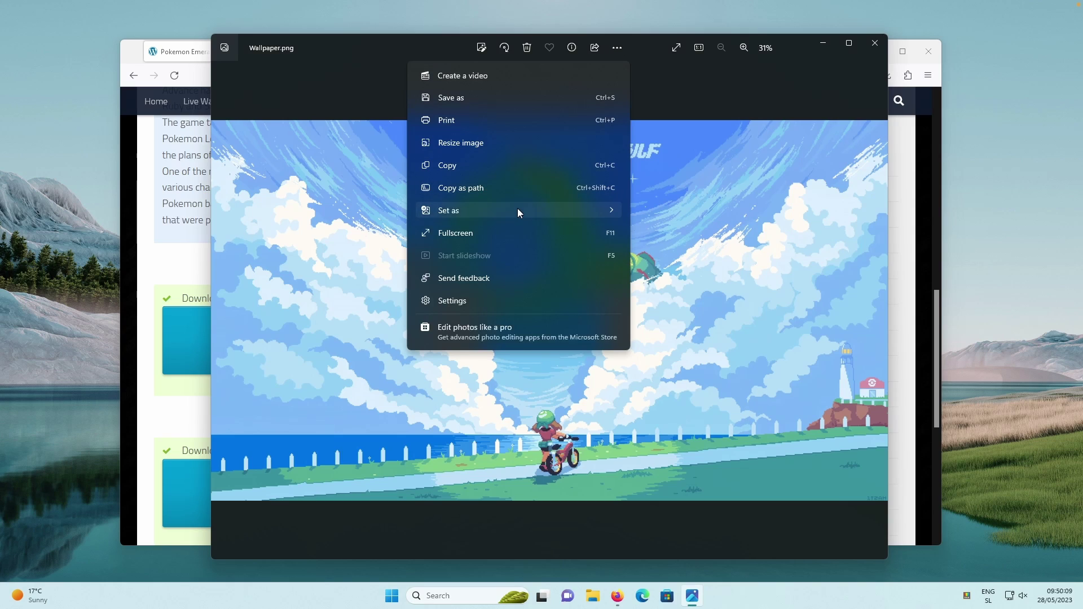
mouse_move(518, 212)
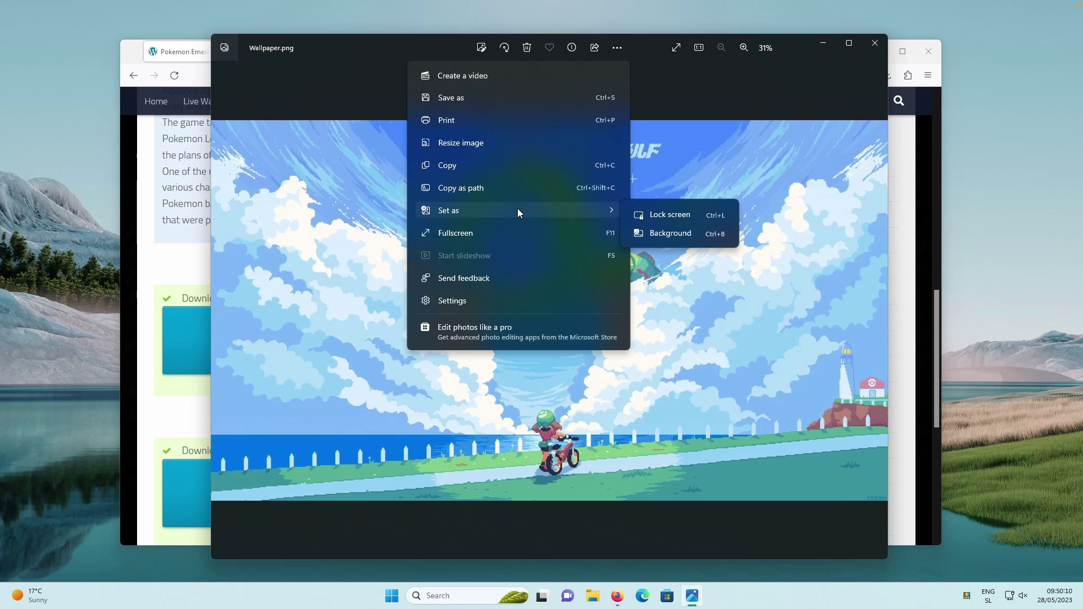
left_click(675, 233)
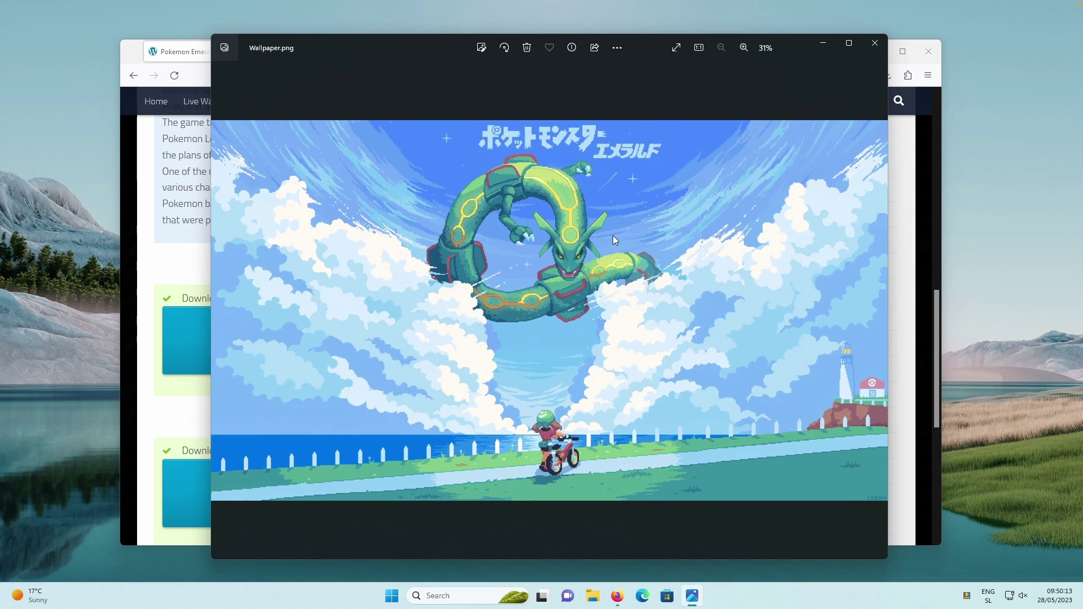
Set Wallpaper.png as the lock screen image as well and close the image viewer.
left_click(621, 53)
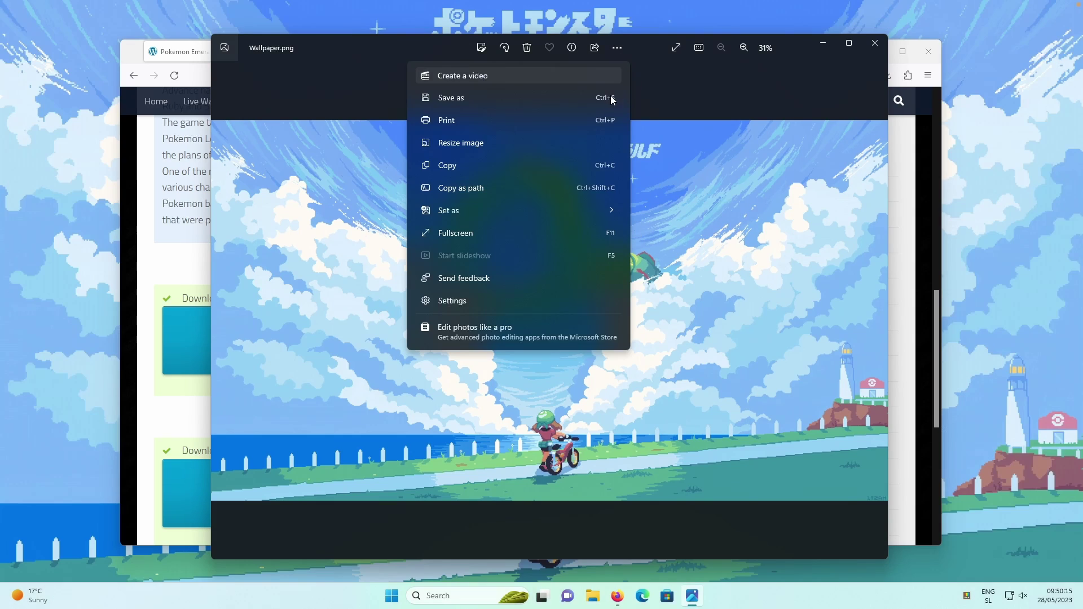
mouse_move(539, 216)
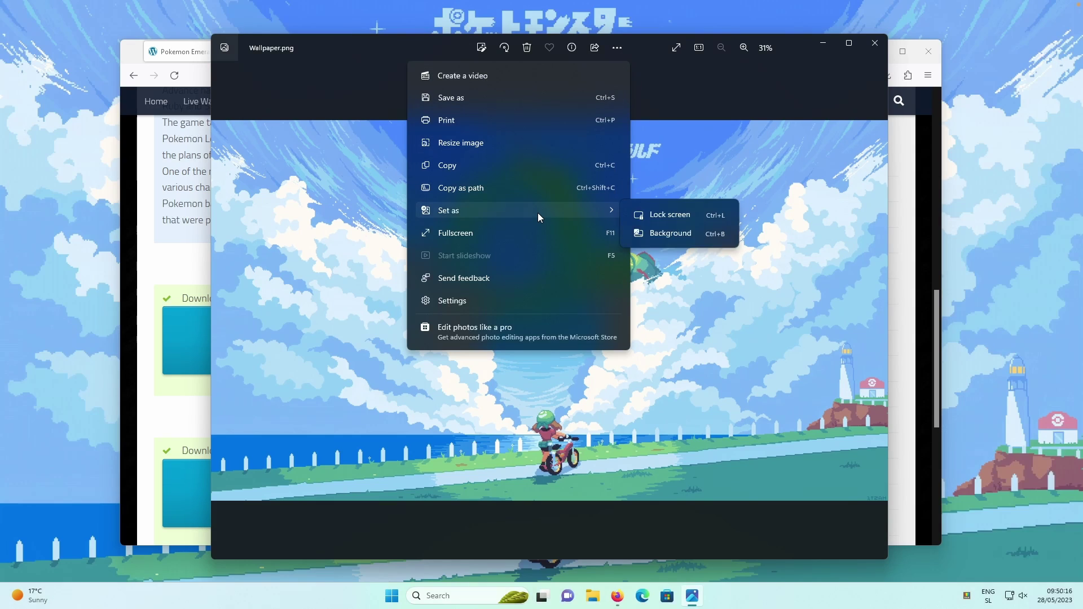
left_click(674, 217)
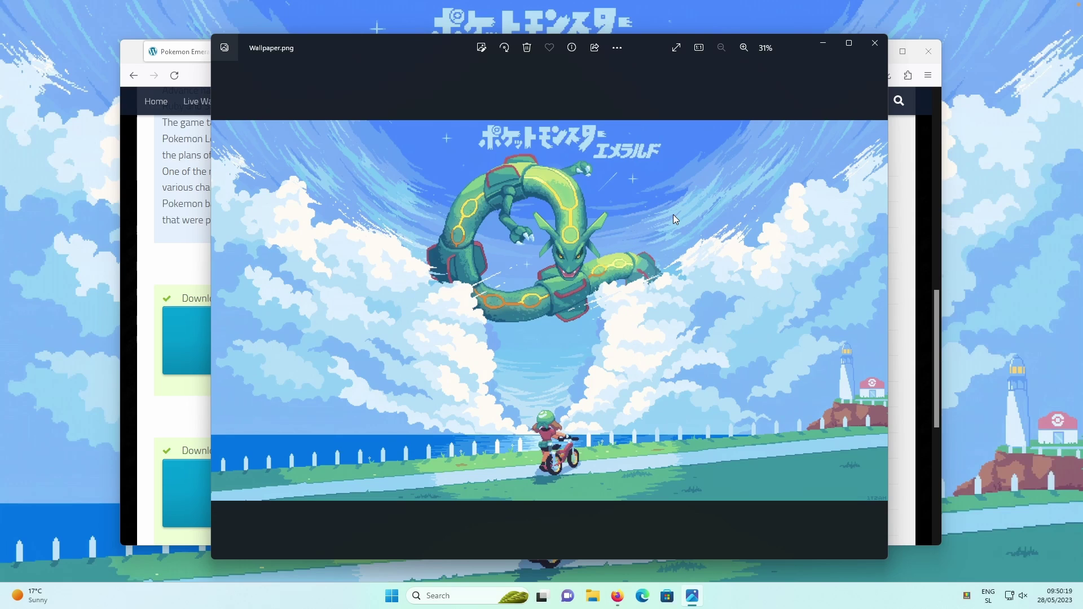
left_click(874, 43)
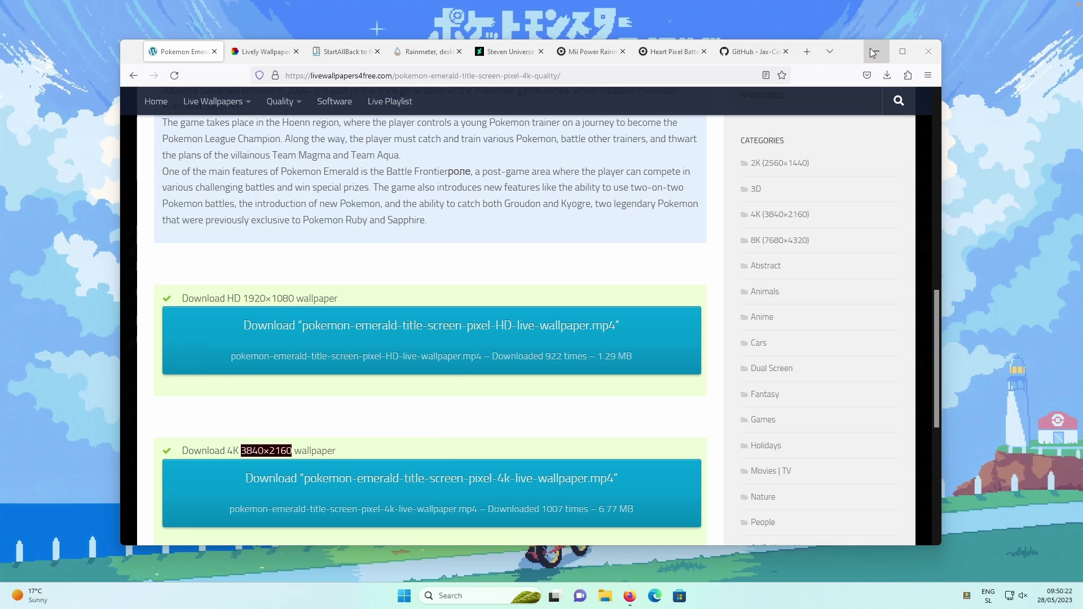
Download the Rainmeter 4.5.17 installer from rainmeter.net and run it.
left_click(420, 52)
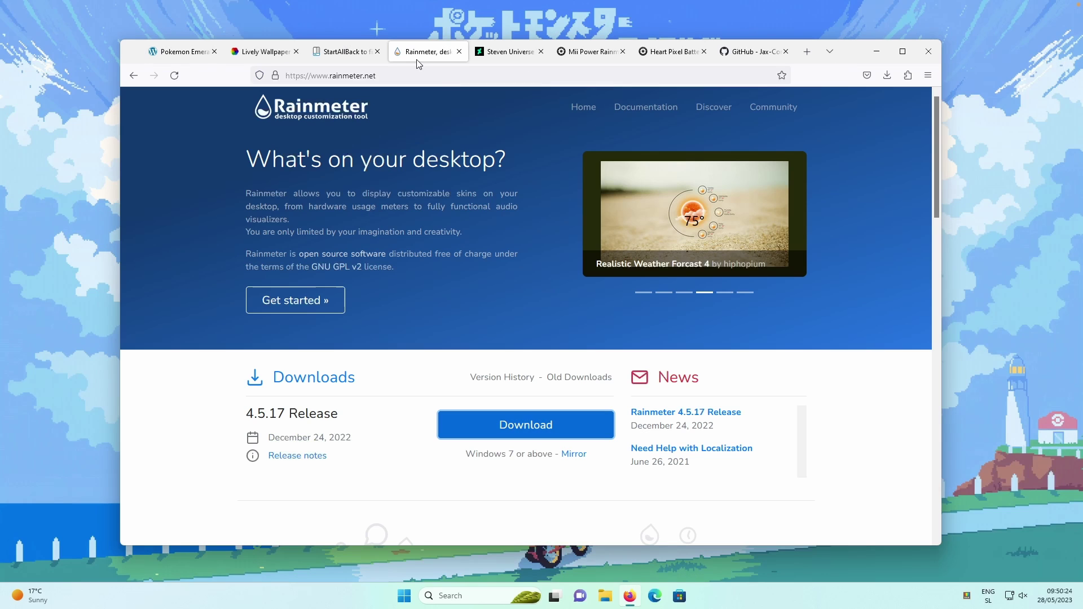
left_click(542, 421)
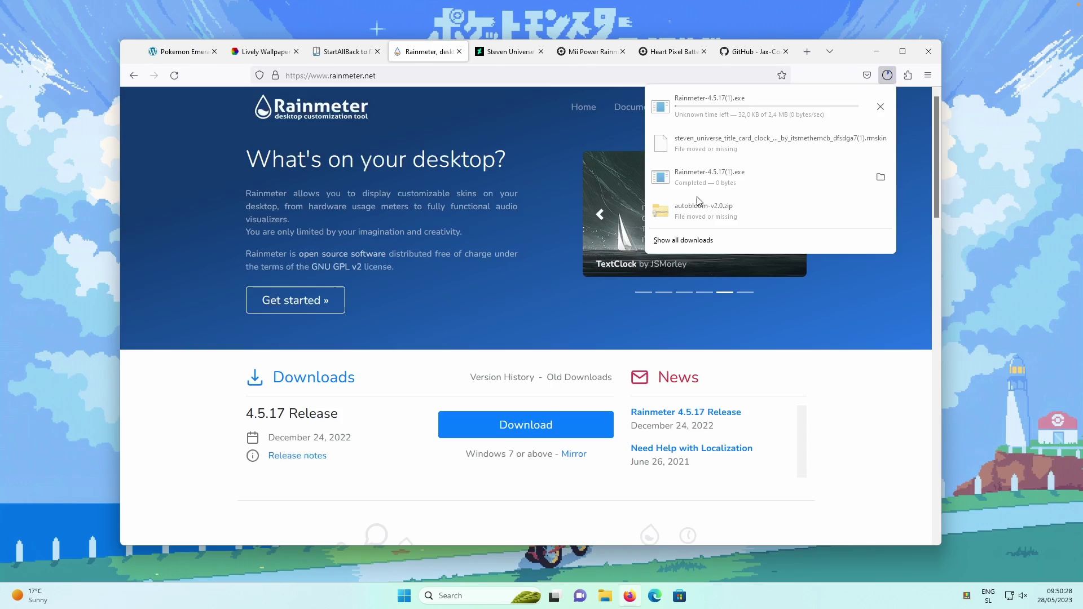
left_click(775, 104)
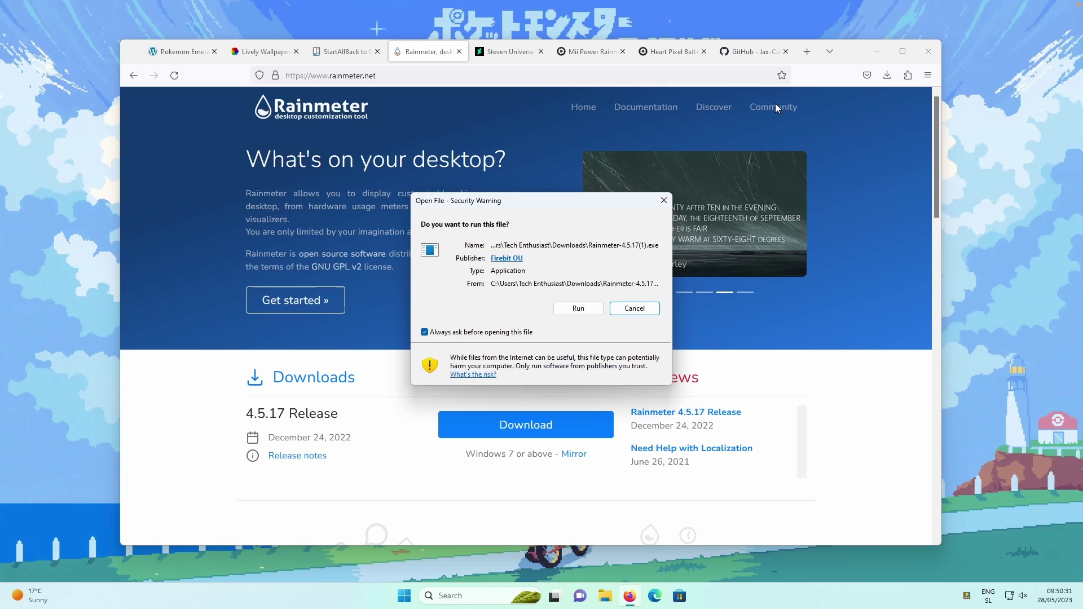
left_click(578, 309)
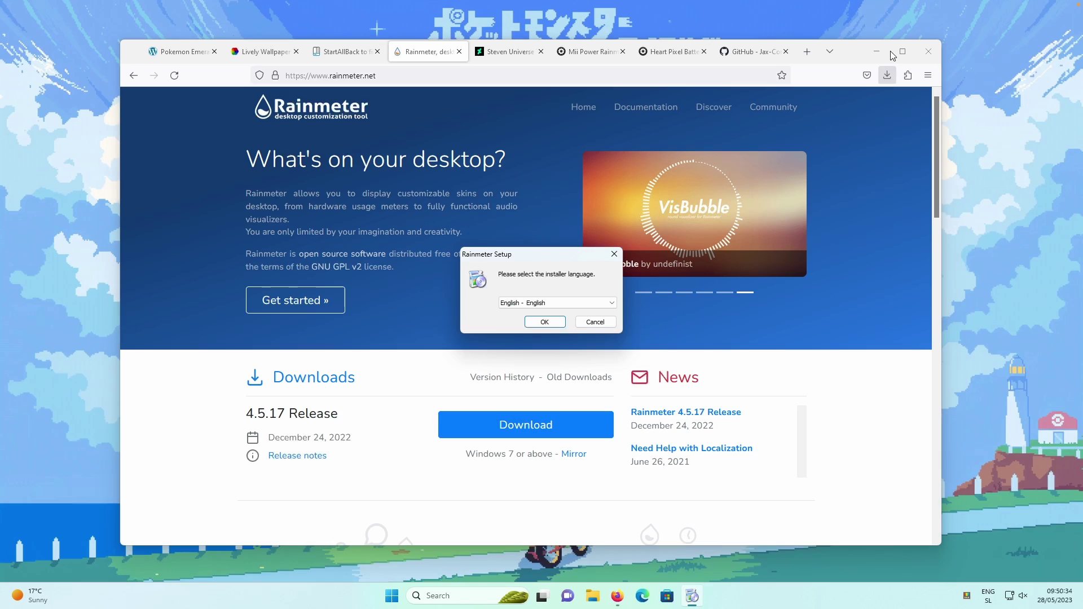
Install Rainmeter in English to C:\Program Files\Rainmeter with the 64-bit version and launch on startup enabled, and finish setup by running it.
left_click(556, 320)
left_click(606, 389)
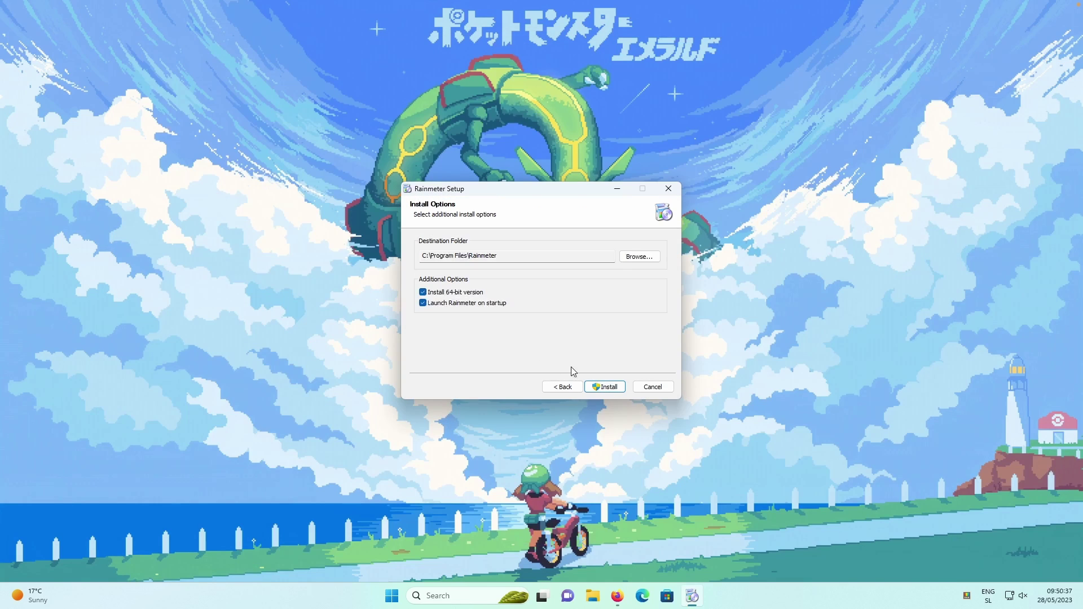
left_click(605, 388)
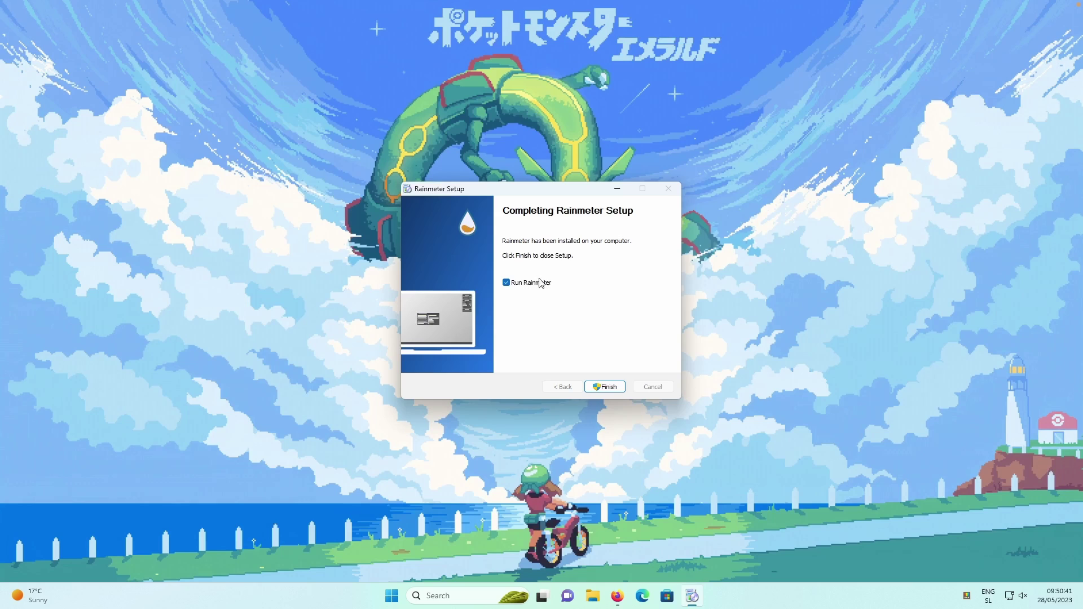
left_click(605, 387)
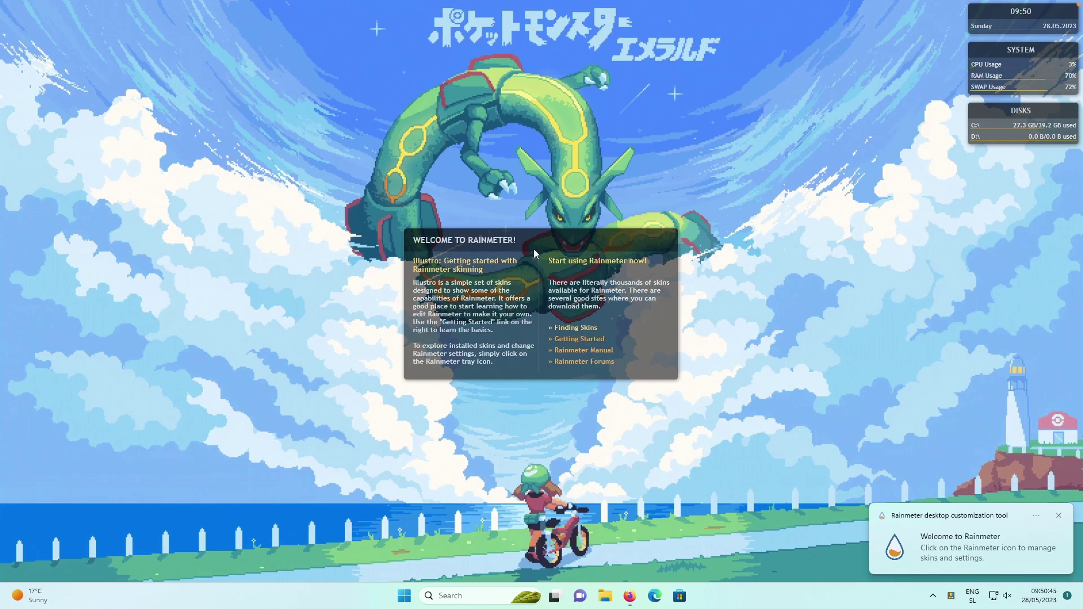
Unload the default illustro Welcome, Disk, System and Clock skins from the desktop.
right_click(580, 242)
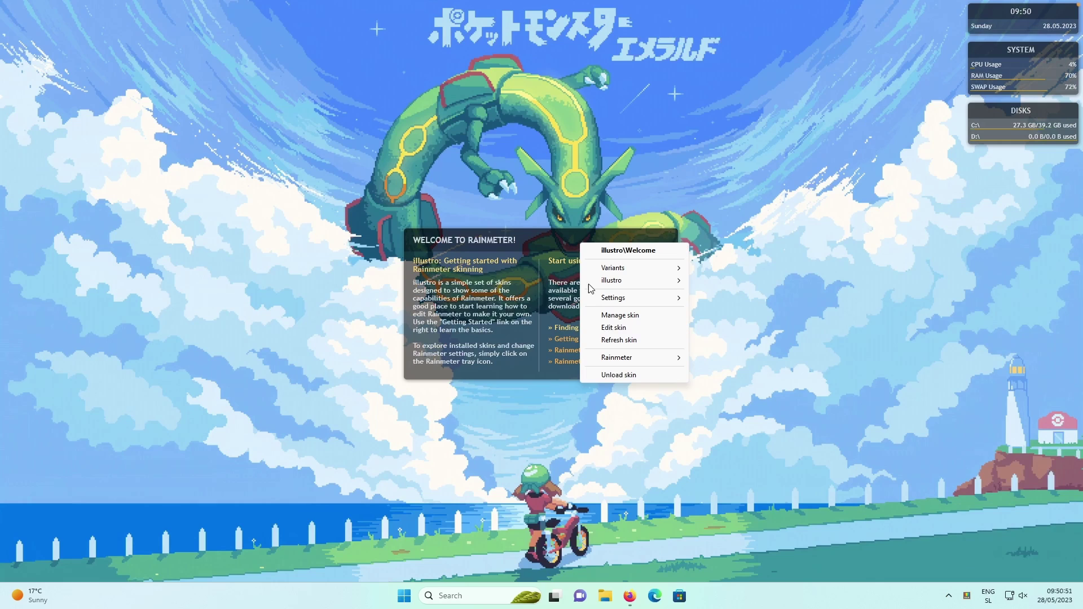
left_click(620, 375)
right_click(991, 112)
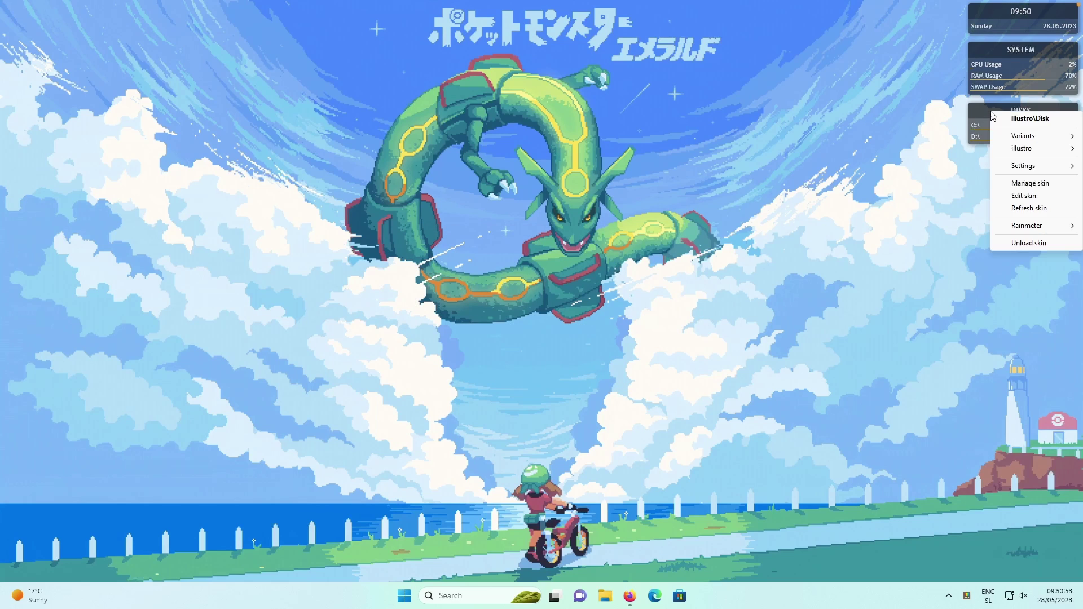
left_click(1020, 242)
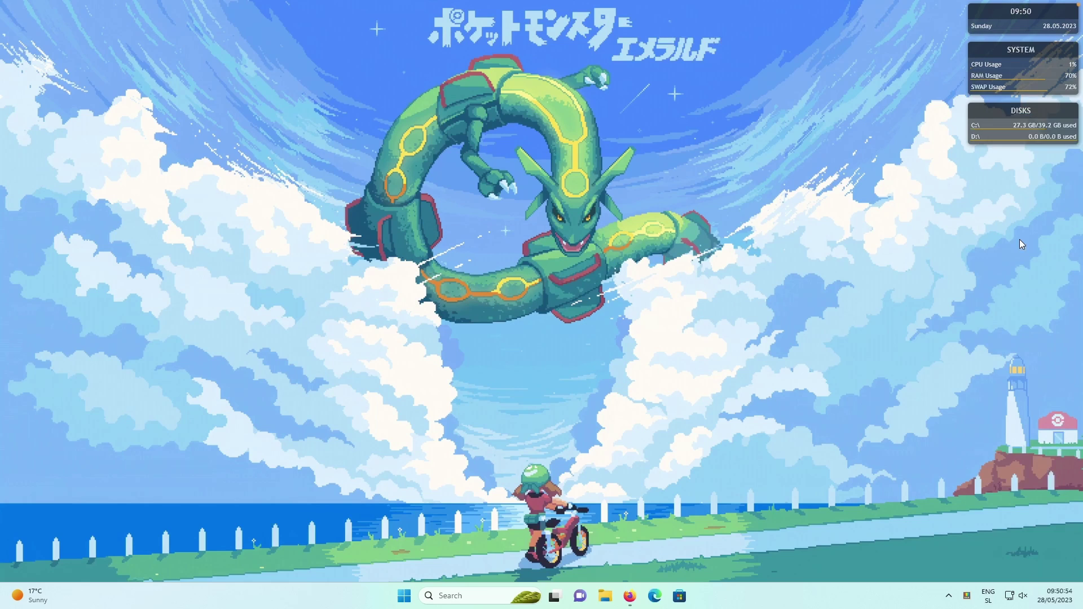
right_click(1018, 59)
left_click(1026, 182)
right_click(988, 25)
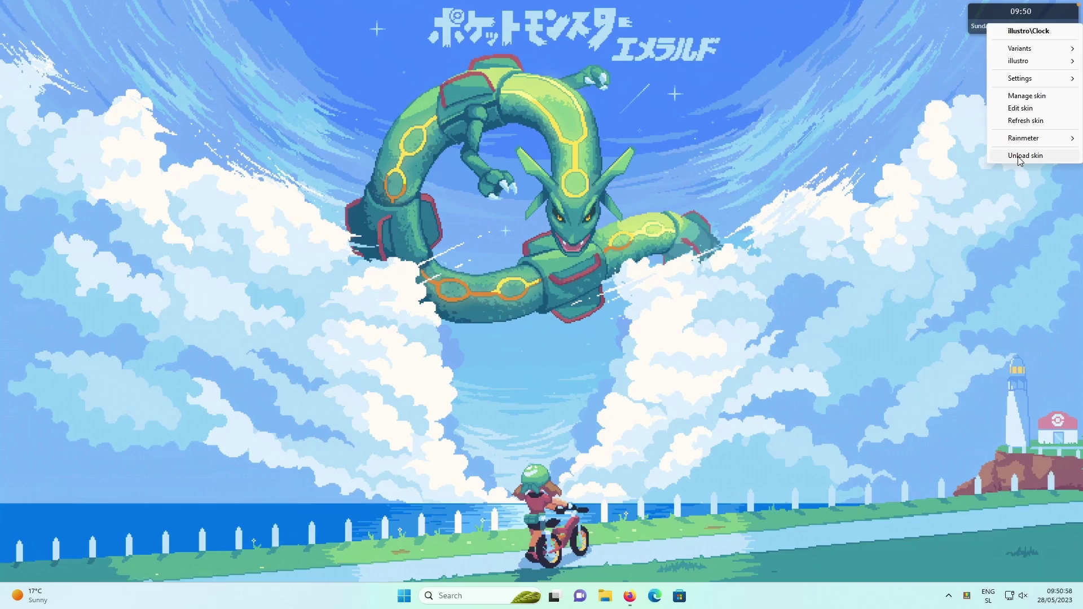
left_click(1020, 156)
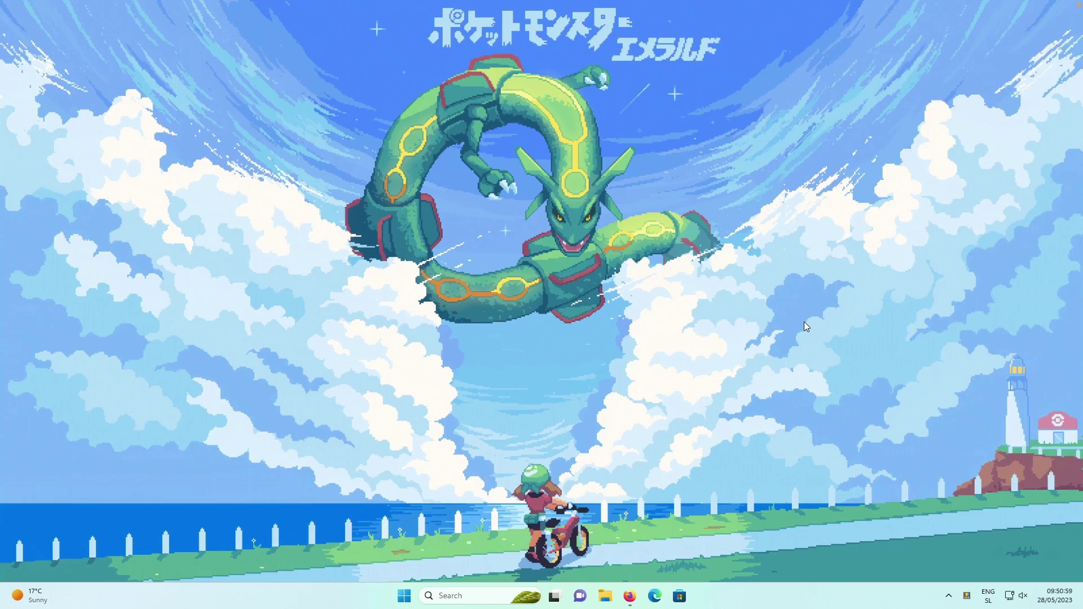
Download the Steven Universe Title Card Clock v3.0 skin from its DeviantArt page, open it in the Rainmeter Skin Installer and minimize the browser.
left_click(629, 596)
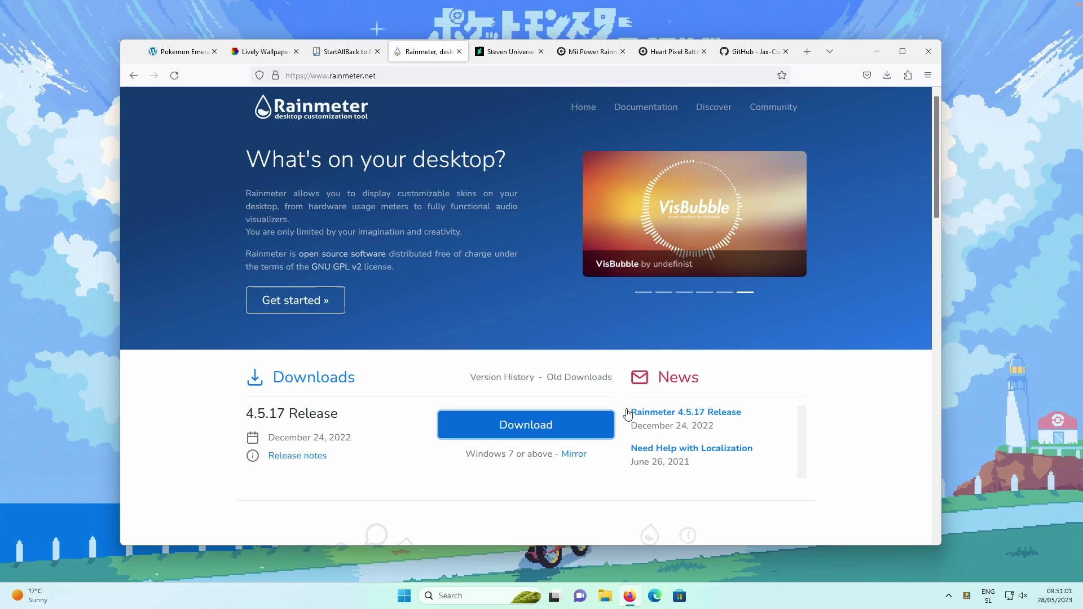
left_click(496, 52)
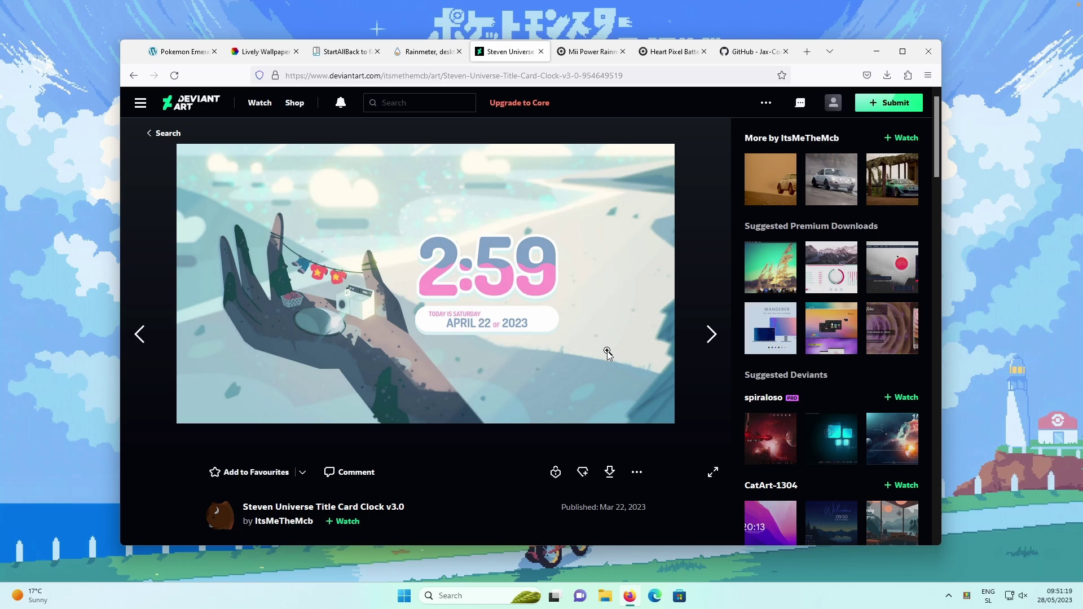
left_click(610, 473)
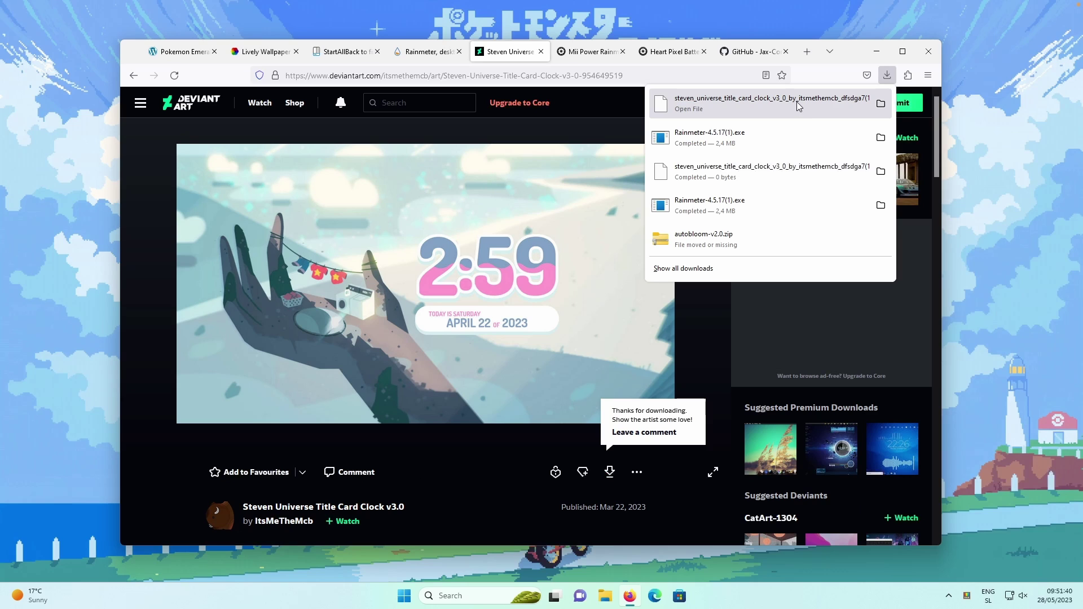
left_click(796, 107)
left_click(886, 52)
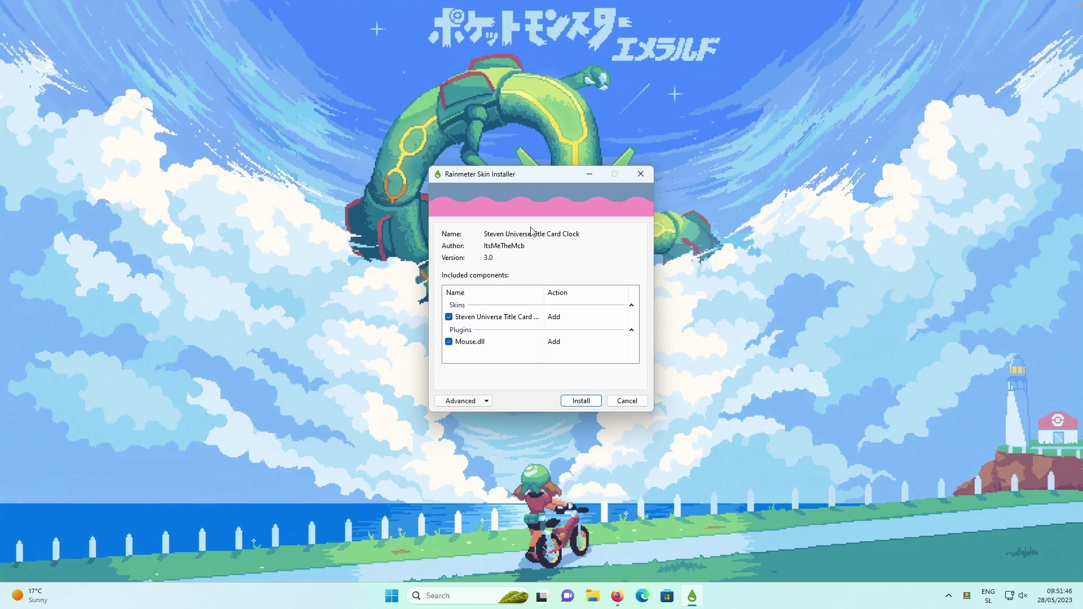
Install the Steven Universe Title Card Clock skin package and open the Rainmeter skin manager.
left_click(580, 401)
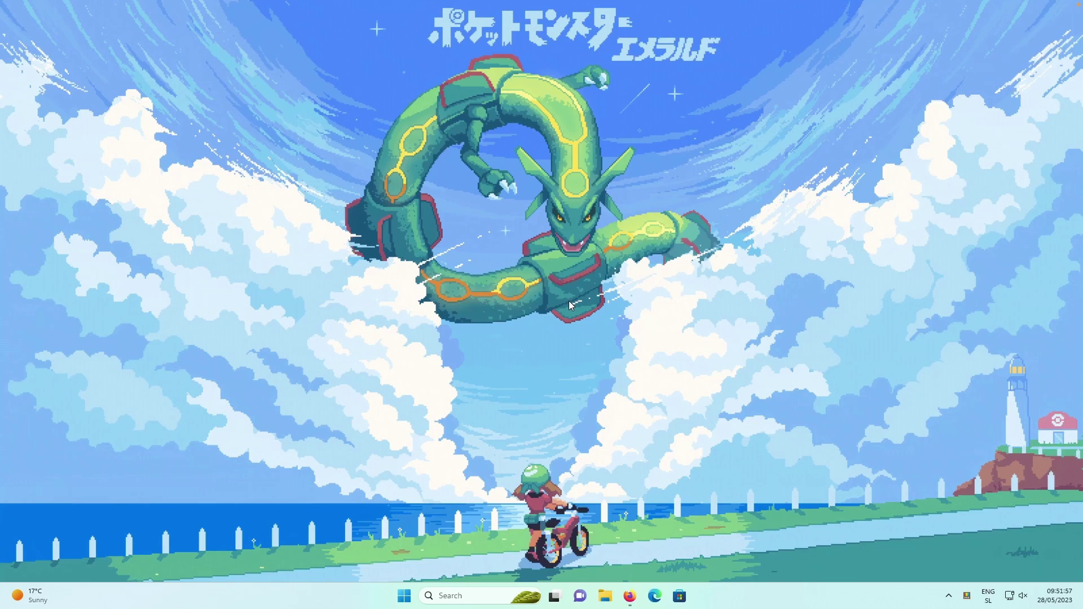
left_click(948, 596)
left_click(948, 563)
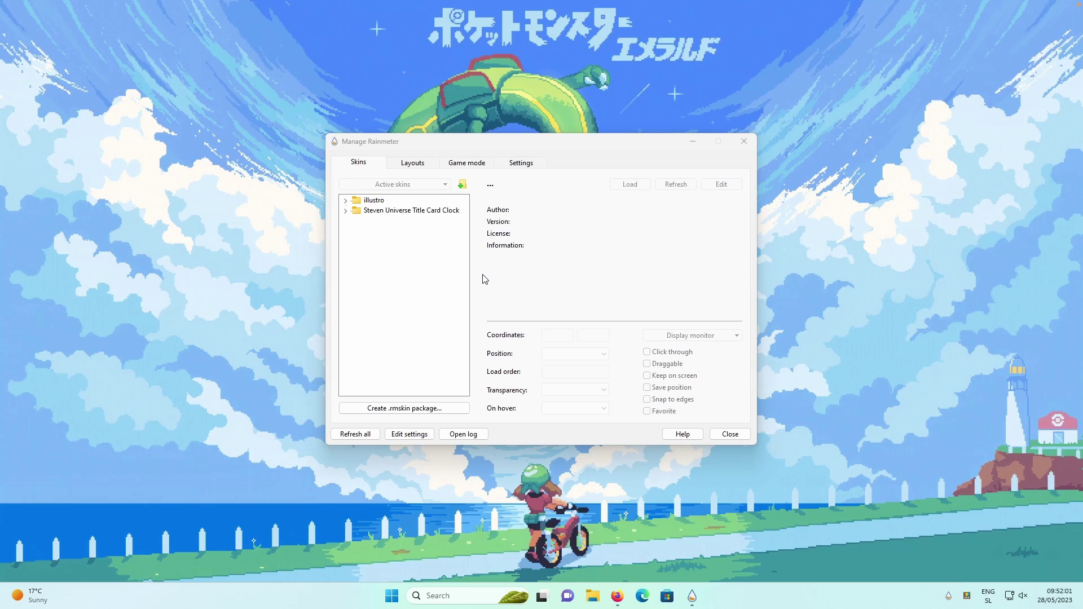
Load the Date.ini skin from Steven Universe Title Card Clock, reposition the date bubble and move the manager window clear of it.
left_click(346, 210)
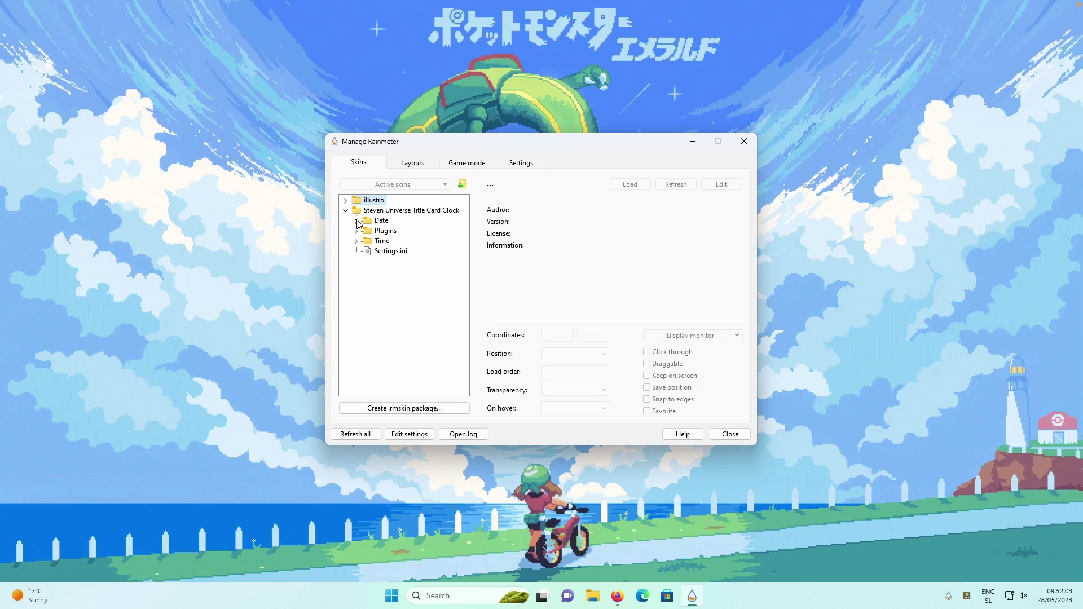
left_click(356, 221)
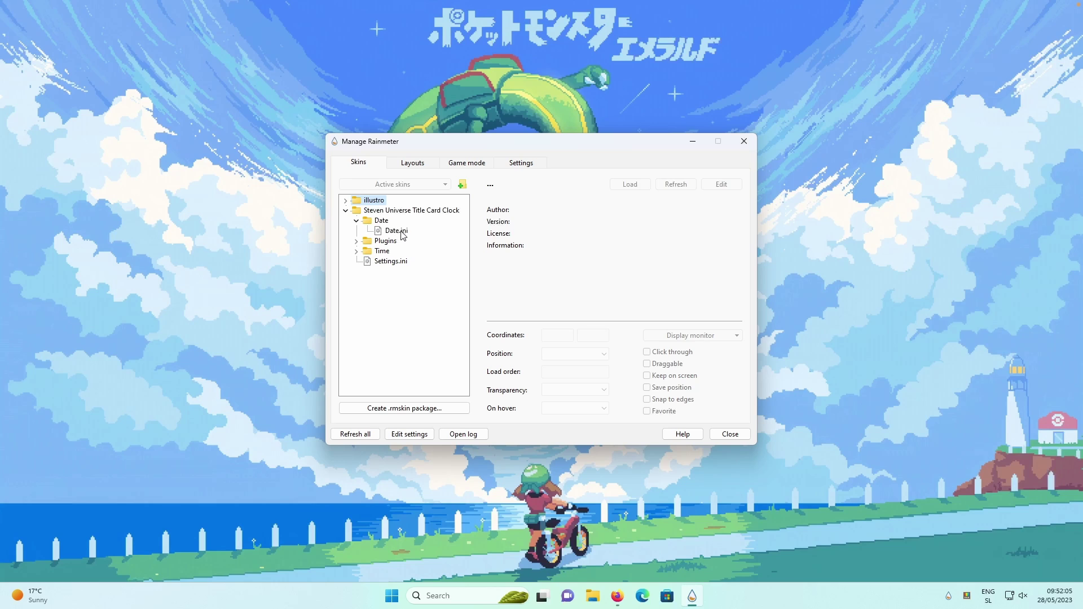
double_click(397, 232)
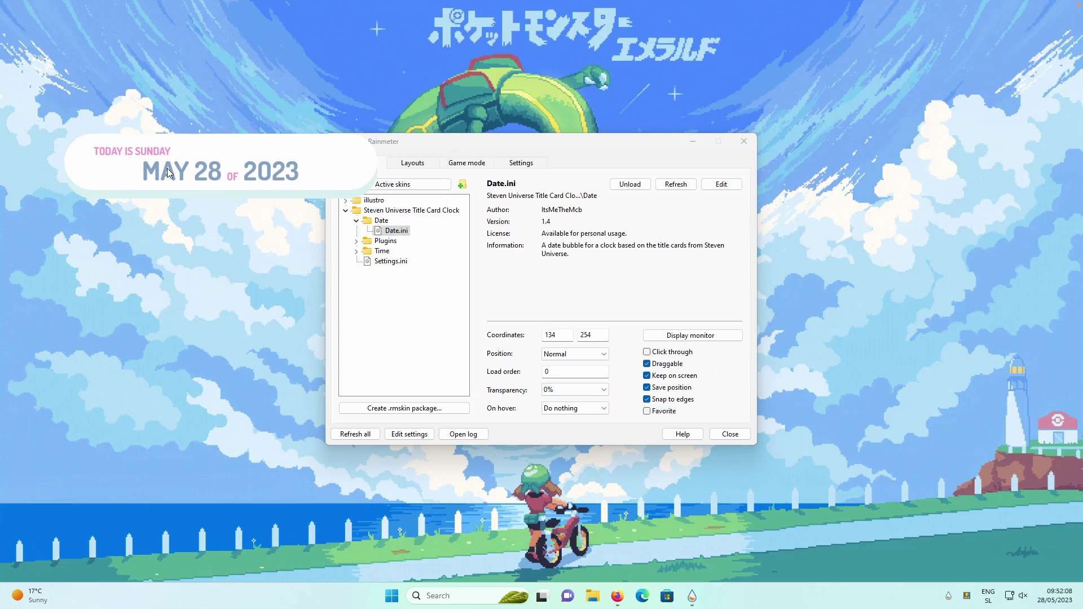
left_click_drag(167, 173, 159, 183)
left_click_drag(495, 143, 621, 144)
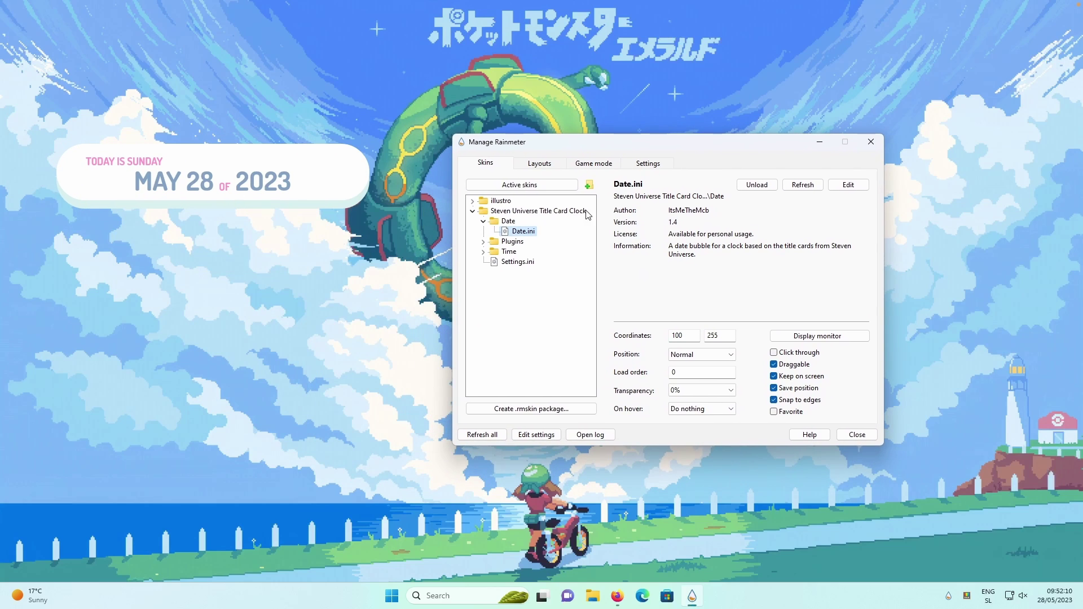
Load the Clock.ini skin from the Time folder and arrange the clock directly above the date bubble.
left_click(483, 252)
left_click(533, 262)
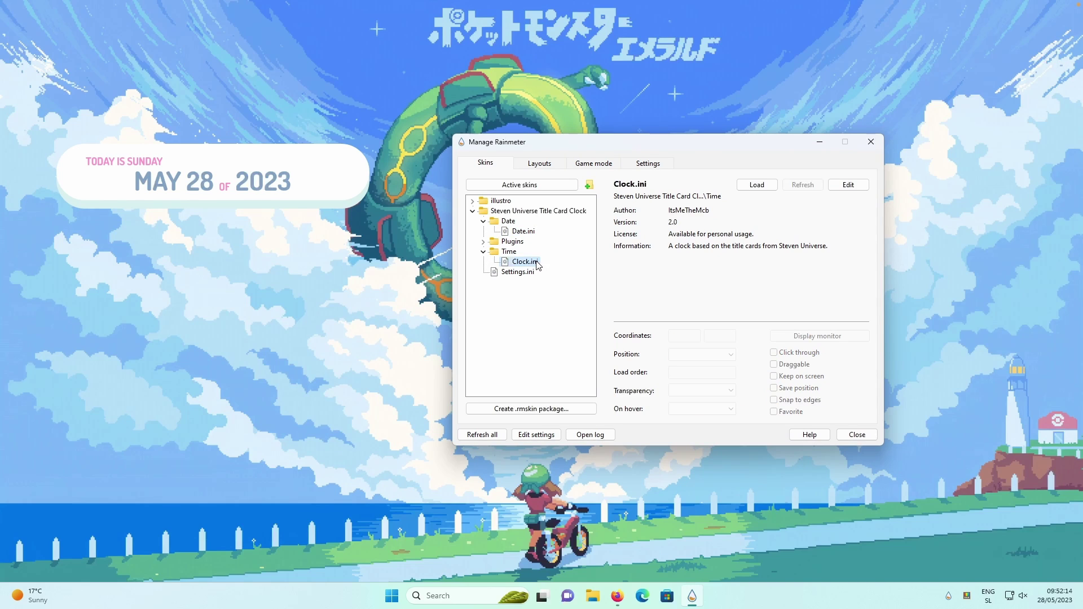
double_click(537, 265)
left_click_drag(537, 265, 242, 68)
left_click_drag(288, 192, 327, 213)
Load the Steven Universe Title Card Clock Settings.ini skin, dismiss the manager and move the settings panel away from the desktop centre.
double_click(515, 272)
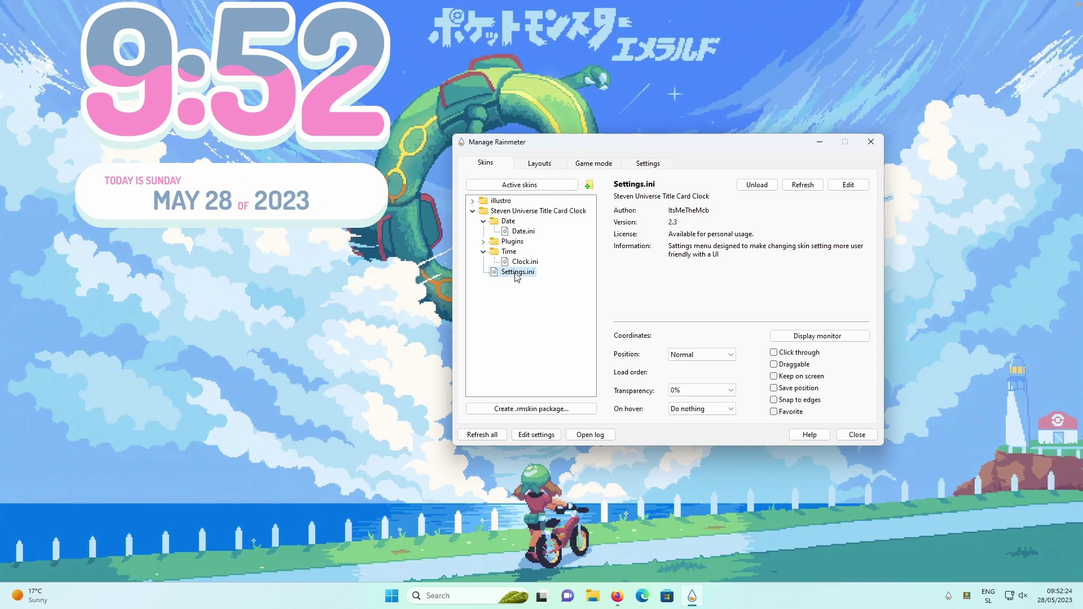
key("Escape")
scroll(670, 346, "down", 3)
scroll(671, 347, "up", 4)
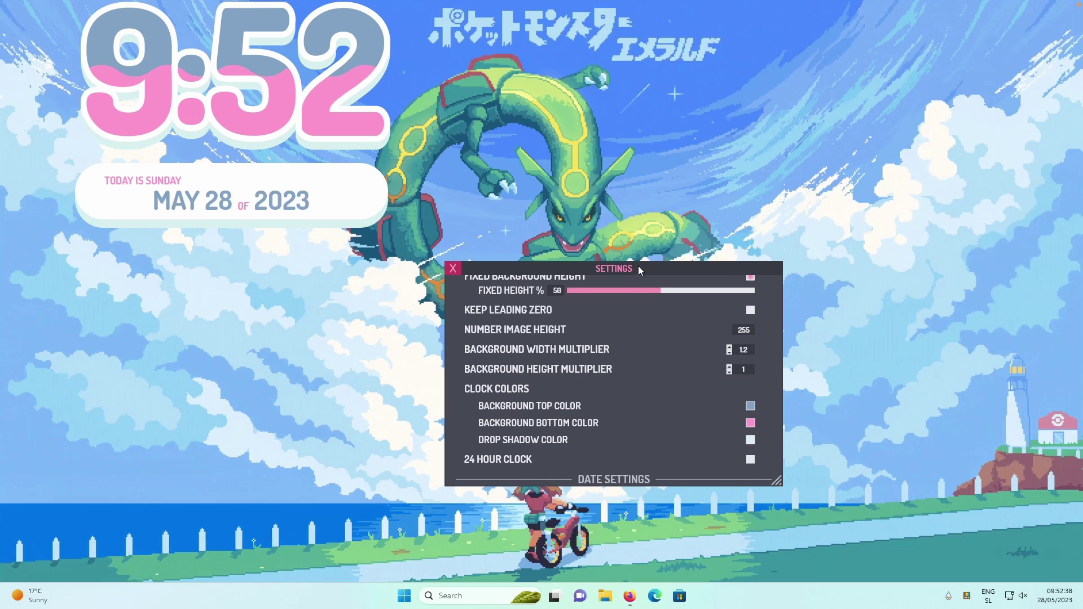
left_click_drag(642, 264, 882, 151)
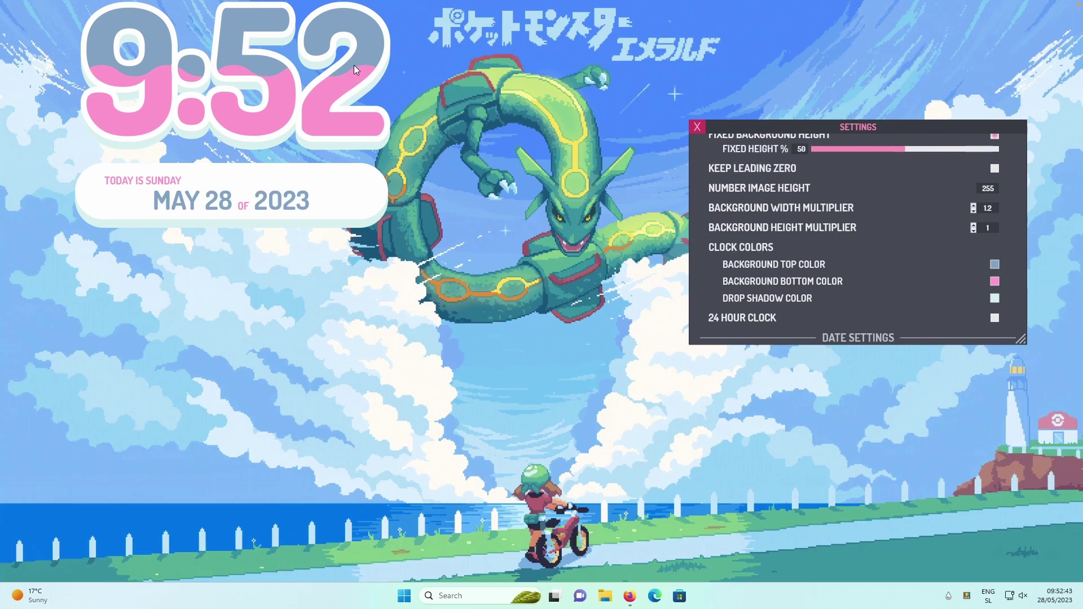
Move the clock and date bubble to the desktop centre below the dragon, and set the clock's number image height to 120.
left_click_drag(354, 70, 655, 344)
left_click_drag(337, 197, 650, 466)
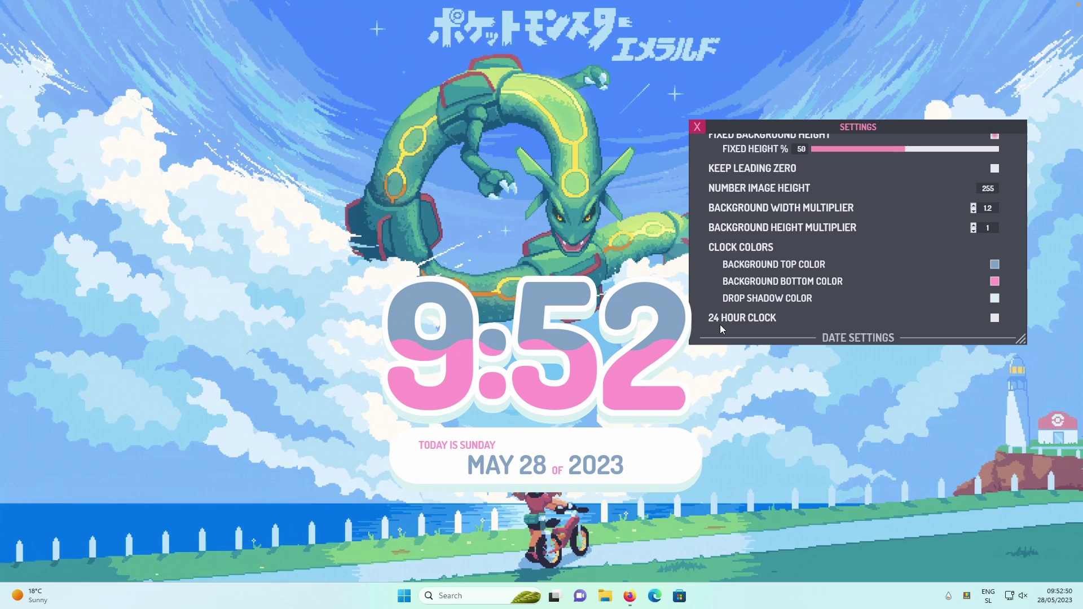
scroll(804, 233, "down", 2)
scroll(812, 227, "up", 3)
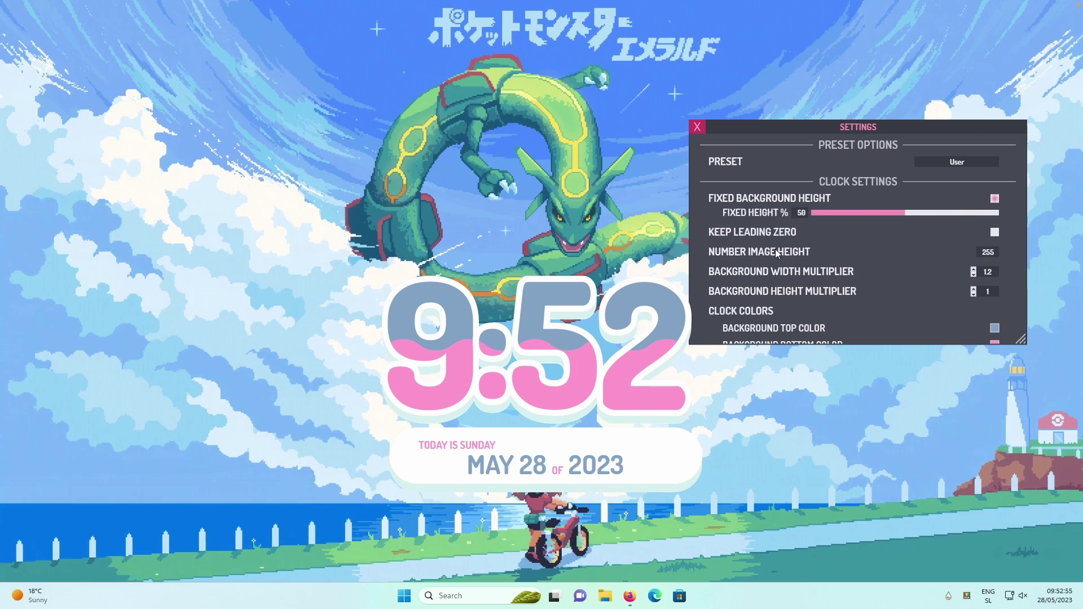
left_click(992, 254)
key("Return")
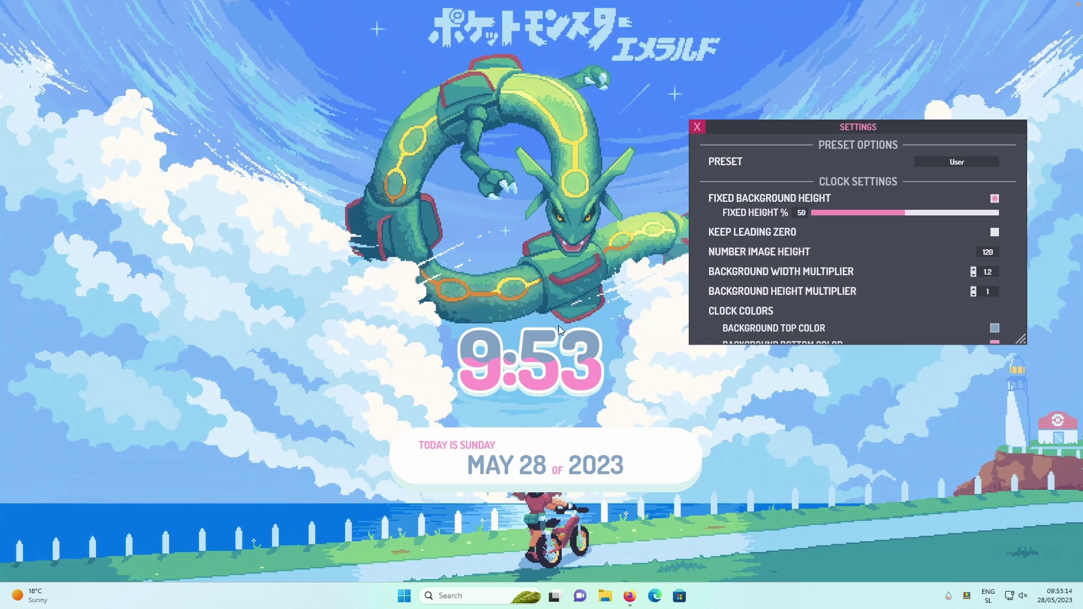
left_click(958, 163)
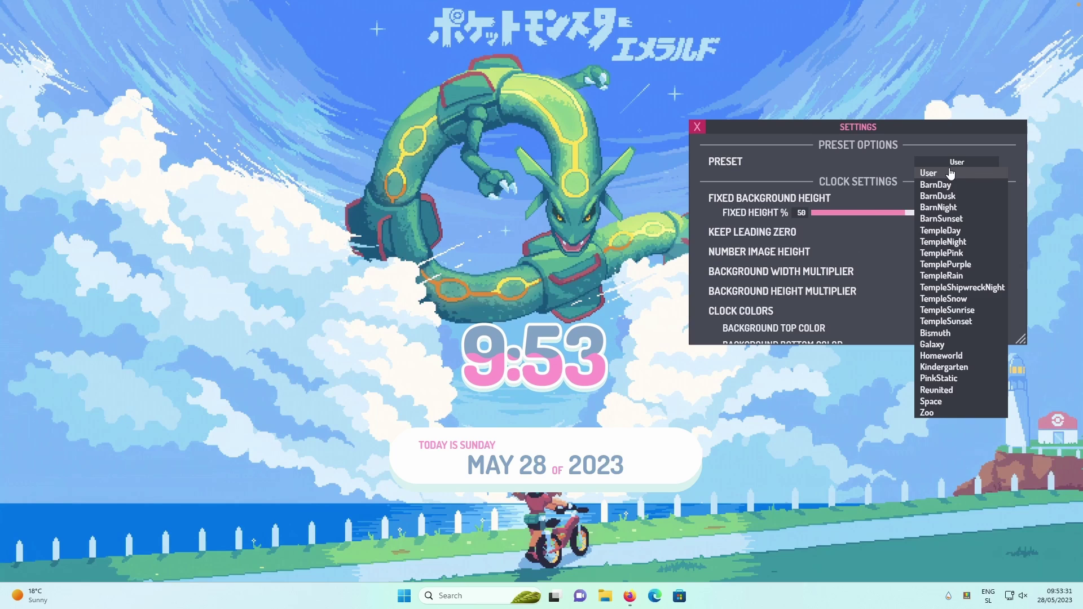
left_click(864, 164)
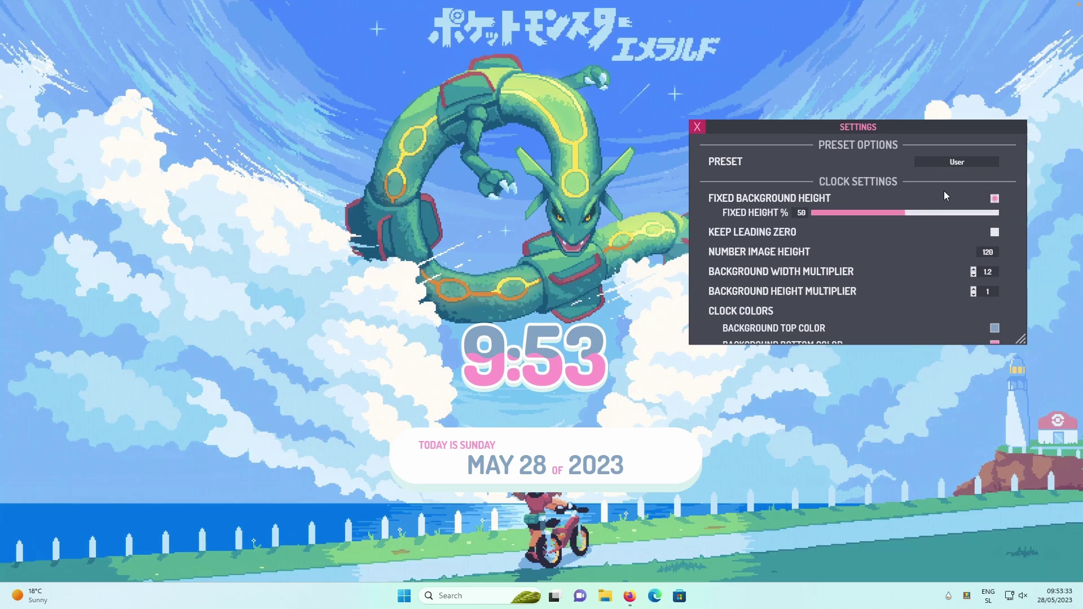
Set the clock's background top color to bright blue 009BFF.
scroll(895, 256, "down", 3)
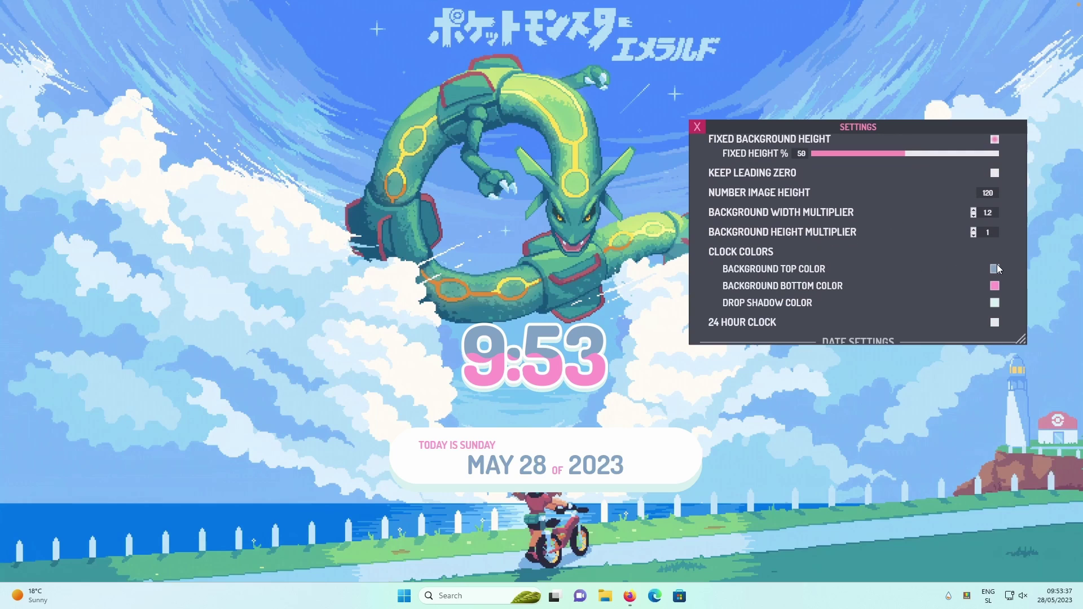
left_click(994, 270)
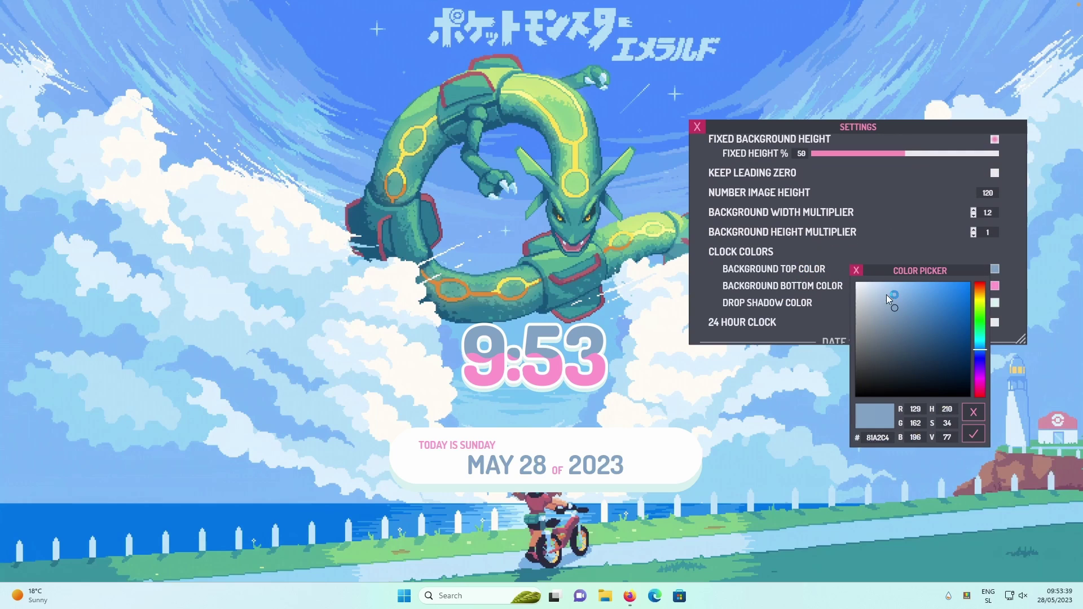
left_click_drag(978, 340, 981, 348)
left_click_drag(917, 311, 971, 282)
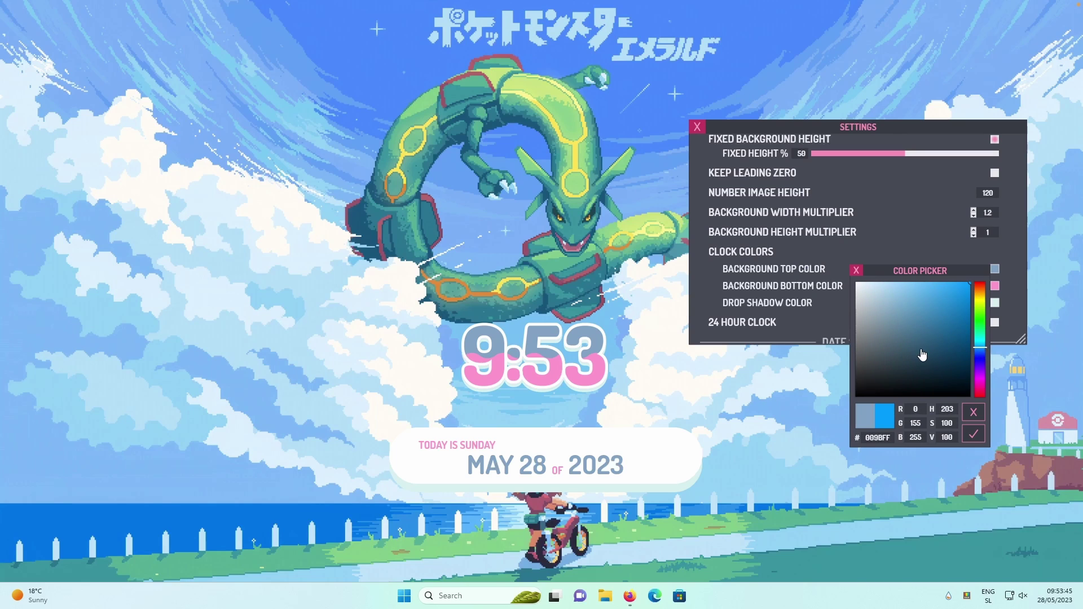
left_click(978, 442)
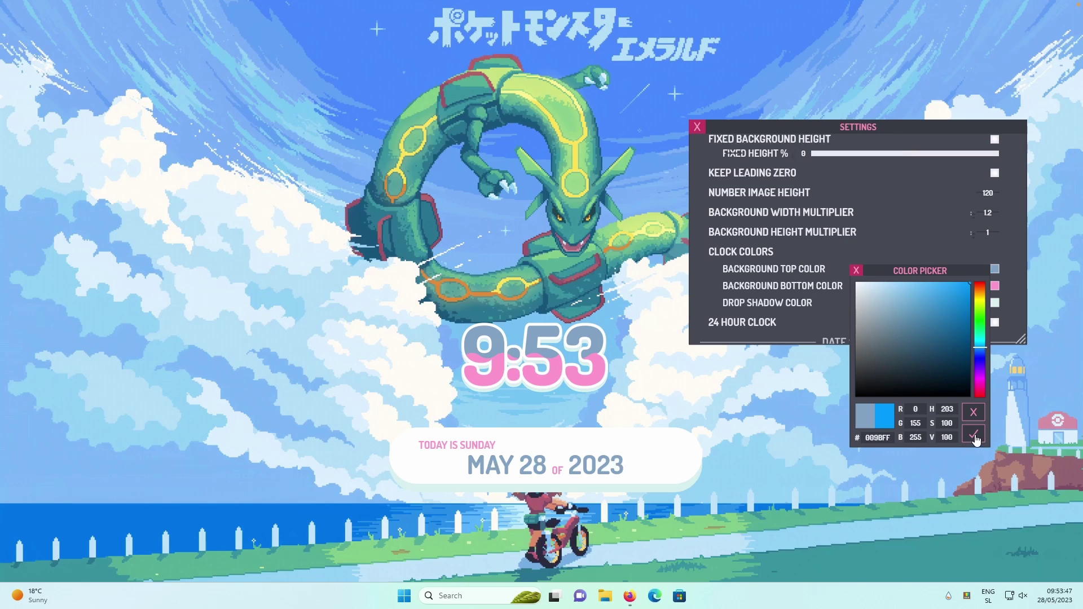
left_click(856, 271)
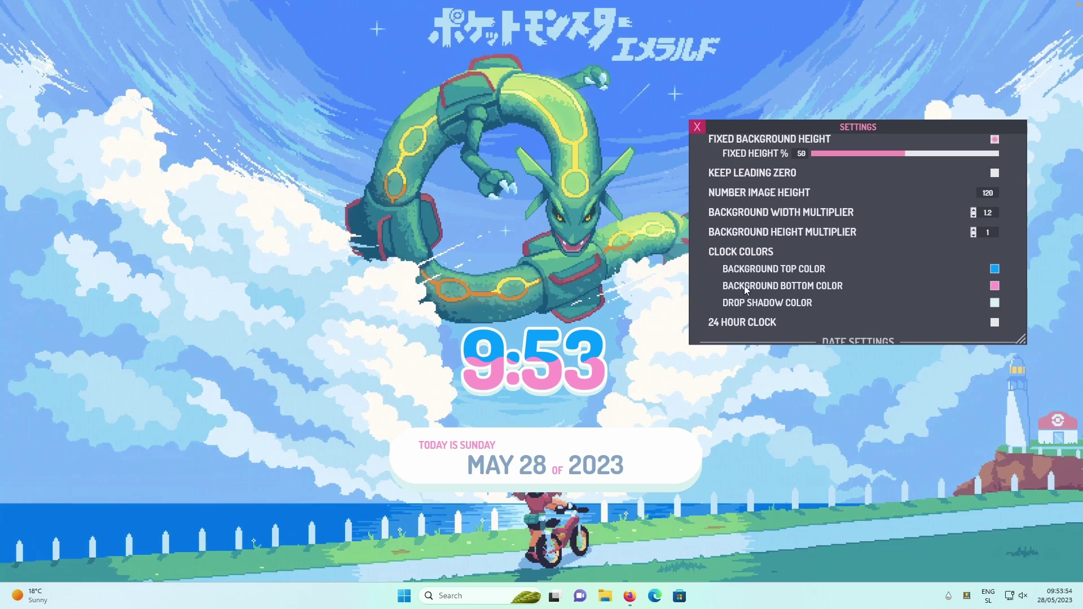
Set the clock's background bottom color to lime green ABFF04.
left_click(995, 287)
mouse_move(979, 332)
left_mouse_down()
mouse_move(988, 309)
mouse_move(968, 282)
left_mouse_up()
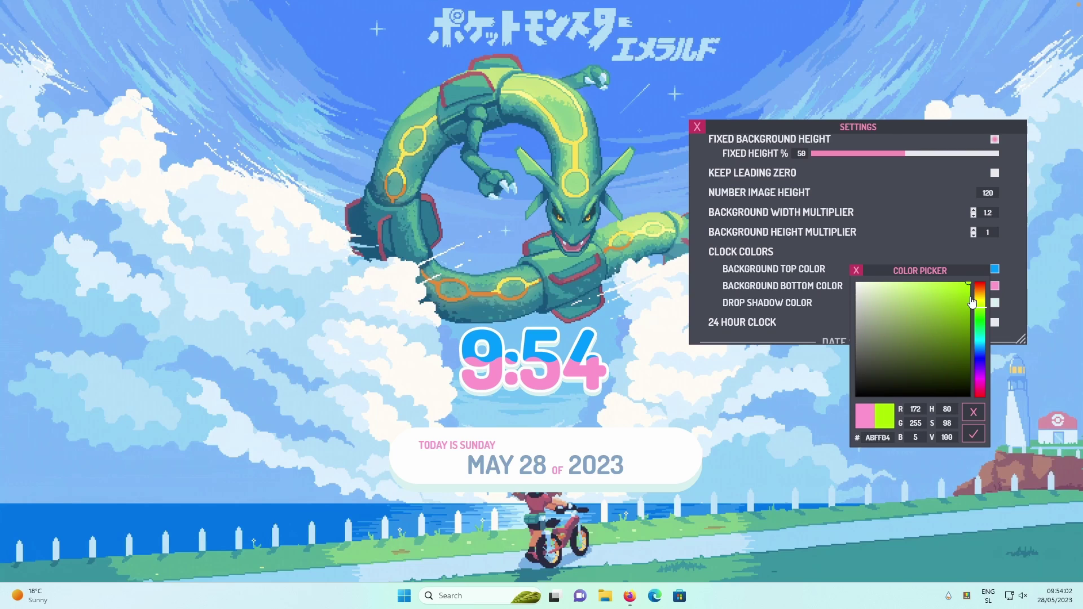
left_click(974, 435)
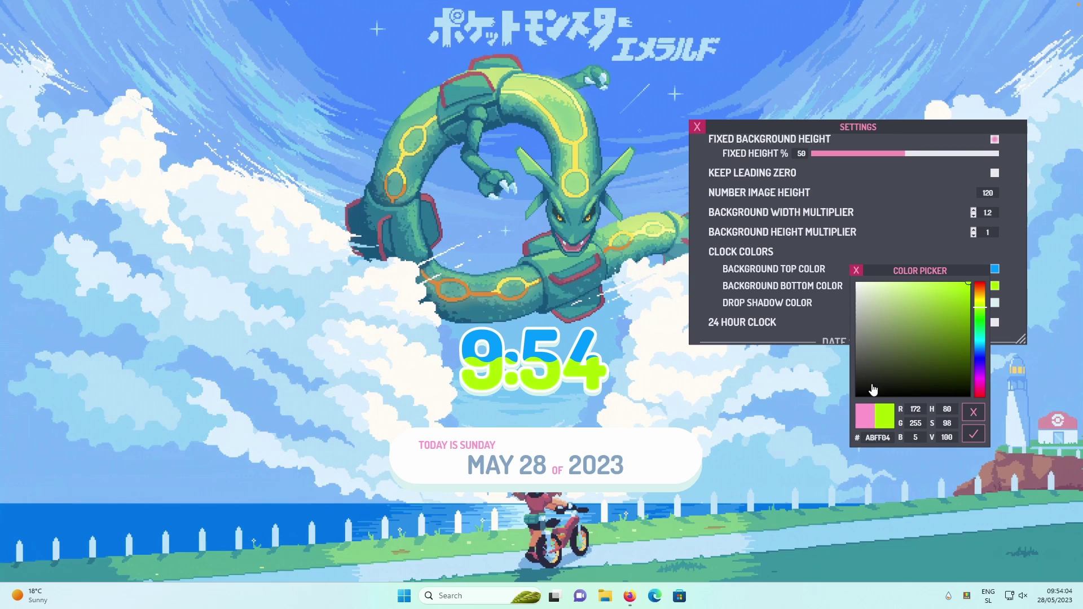
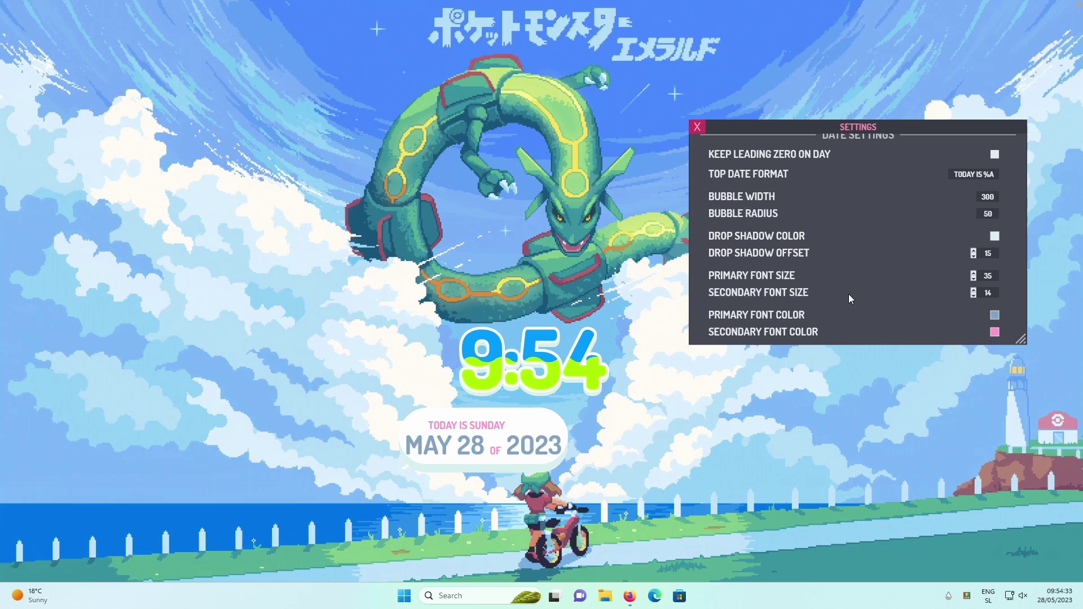
Reposition the date bubble and set its width to 200 and its radius to 40.
left_click_drag(518, 435, 381, 416)
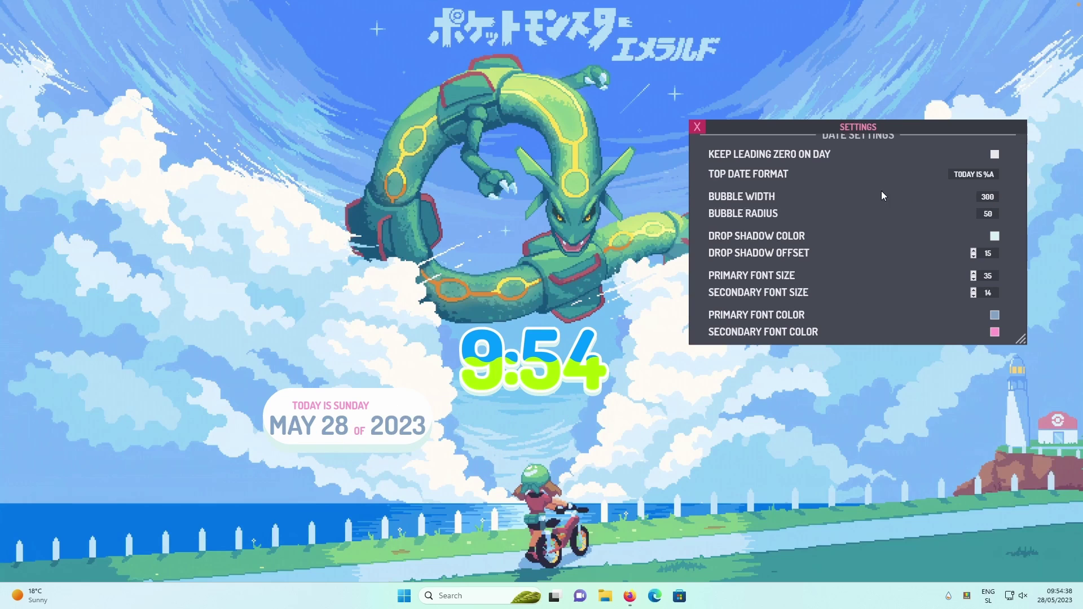
double_click(988, 214)
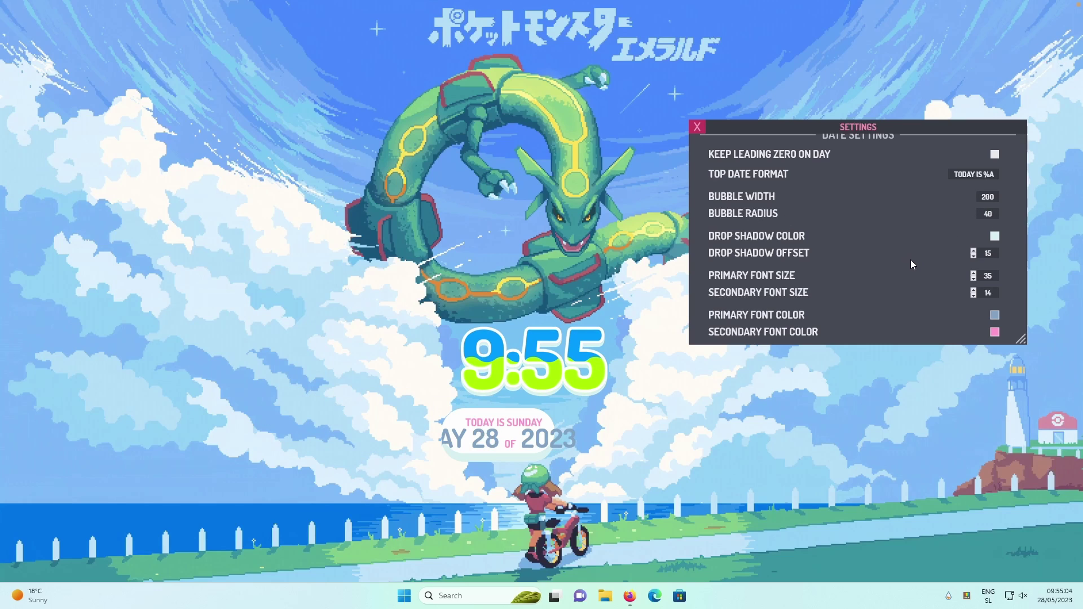
Set the date's primary font size to 20 and its secondary font size to 15.
left_click(974, 279)
left_click(974, 279)
left_click(973, 278)
left_click(973, 279)
left_click(974, 279)
left_click(974, 278)
left_click(973, 279)
left_click(974, 279)
left_click(974, 279)
left_click(974, 279)
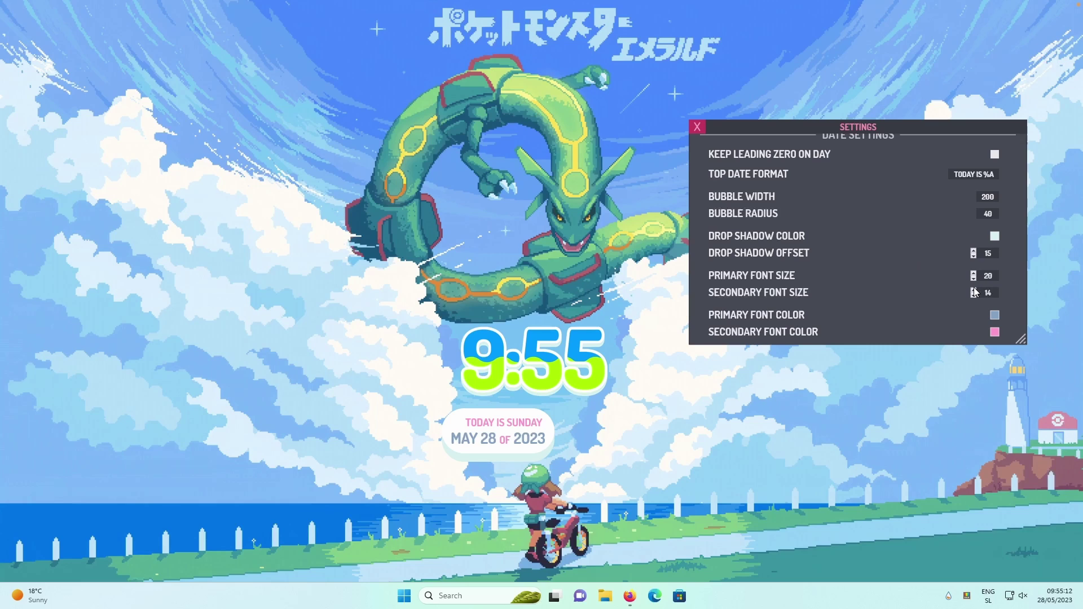
left_click(974, 290)
left_click(974, 290)
left_click(973, 295)
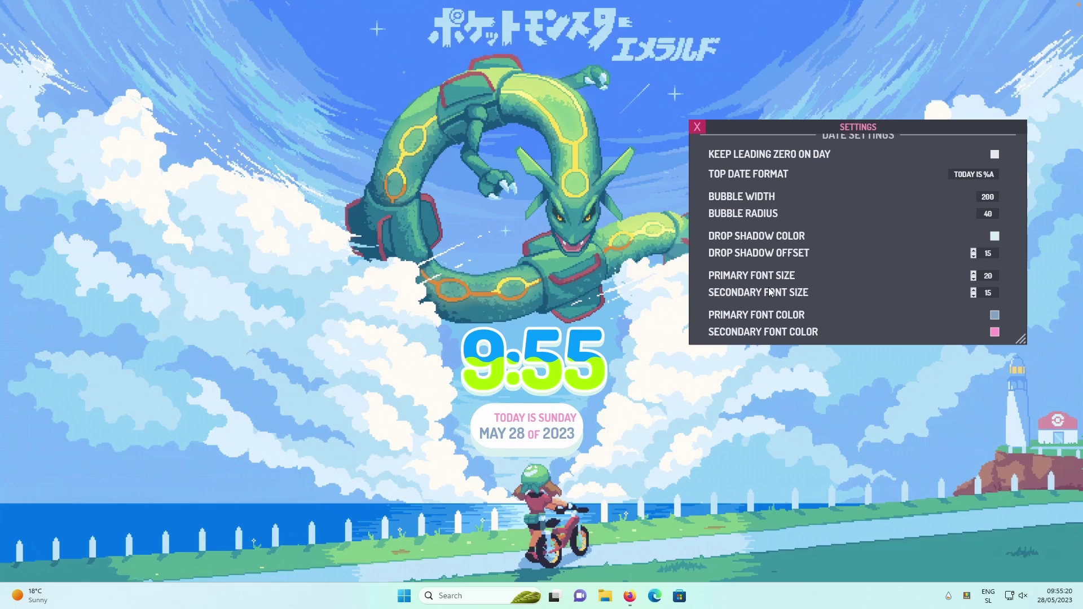
Set the date's secondary font color to black.
scroll(869, 273, "up", 1)
scroll(846, 282, "down", 1)
left_click(995, 333)
left_click(973, 434)
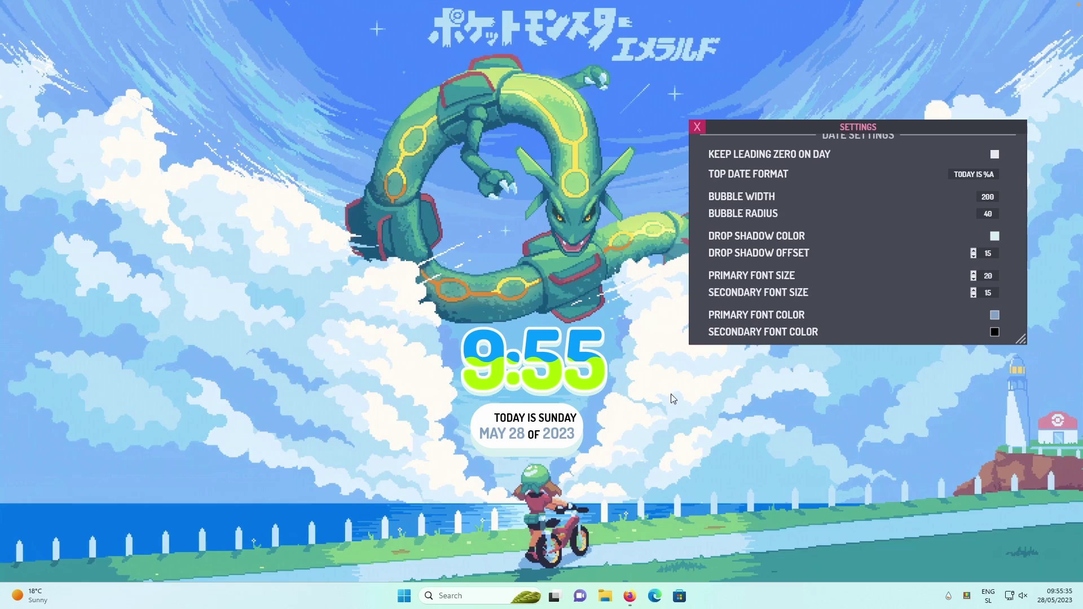
Set the date's primary font color to bright blue and close the skin's settings panel.
left_click(995, 316)
left_click_drag(958, 313, 971, 281)
left_click(973, 434)
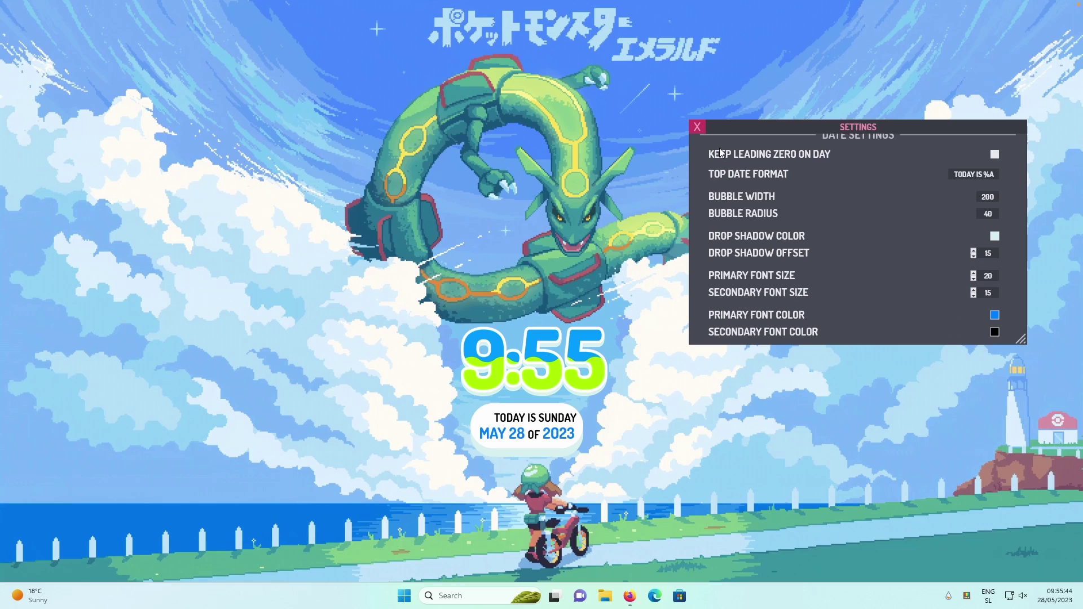
left_click(698, 127)
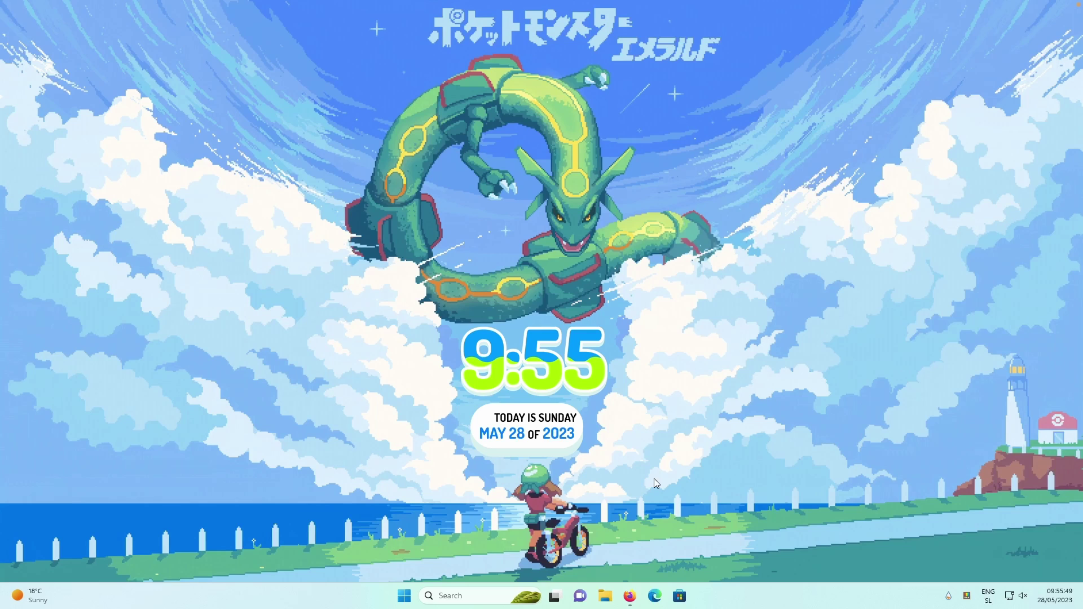
Download the Mii Power skin mii-power.rmskin from its VisualSkins page in the browser and install it with the Rainmeter Skin Installer.
left_click(630, 596)
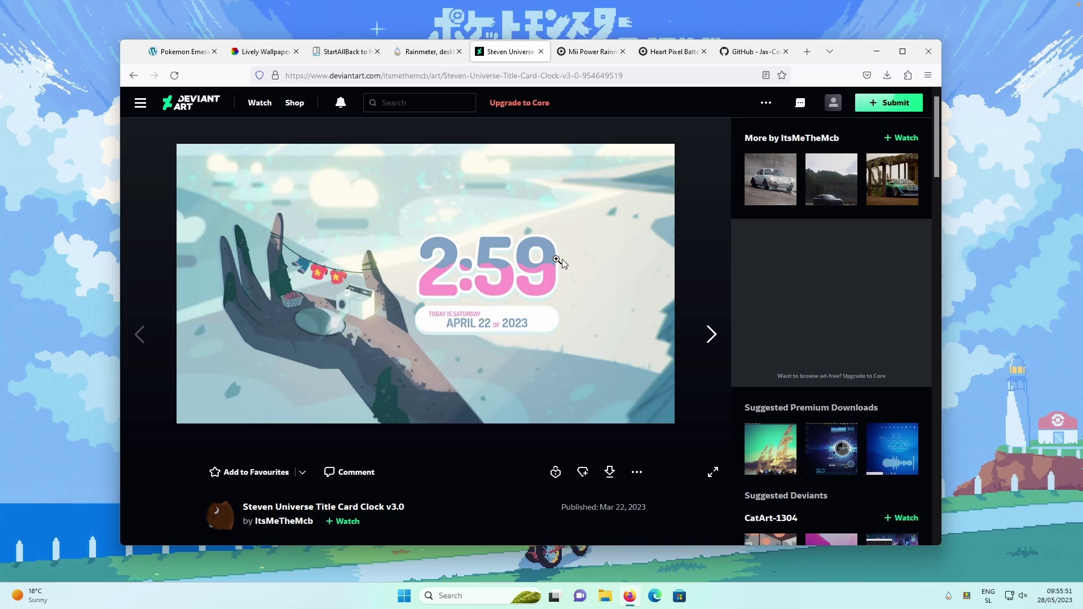
left_click(586, 52)
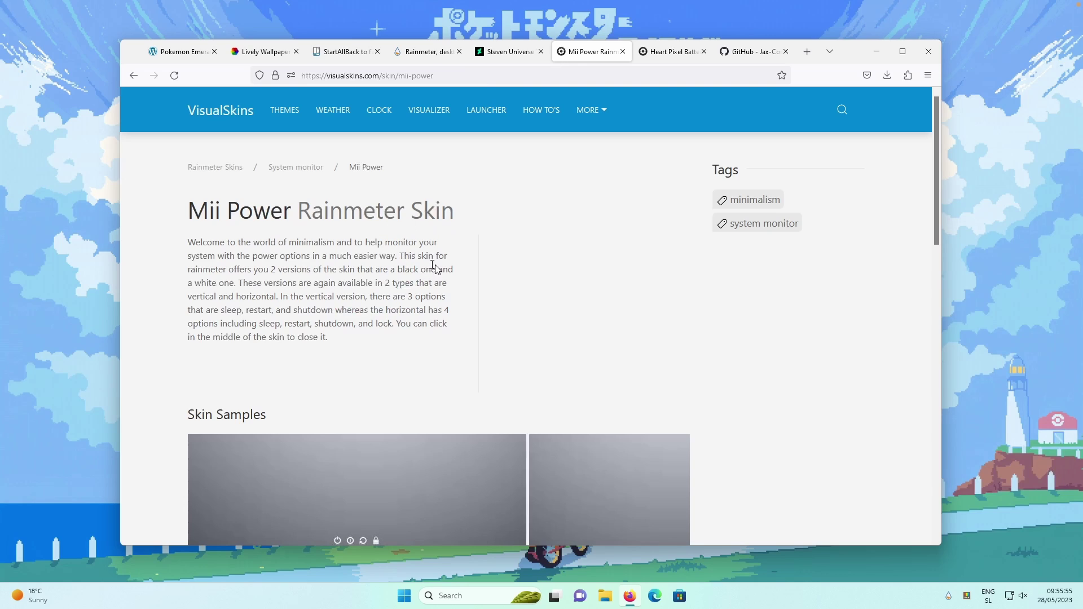
scroll(440, 271, "down", 8)
left_click(314, 408)
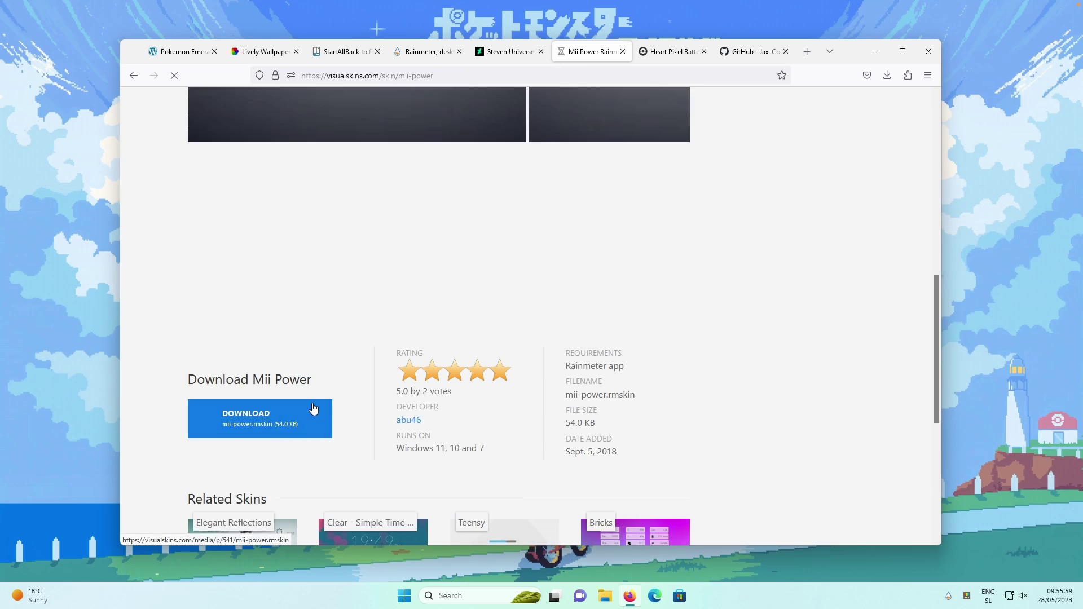
left_click(777, 101)
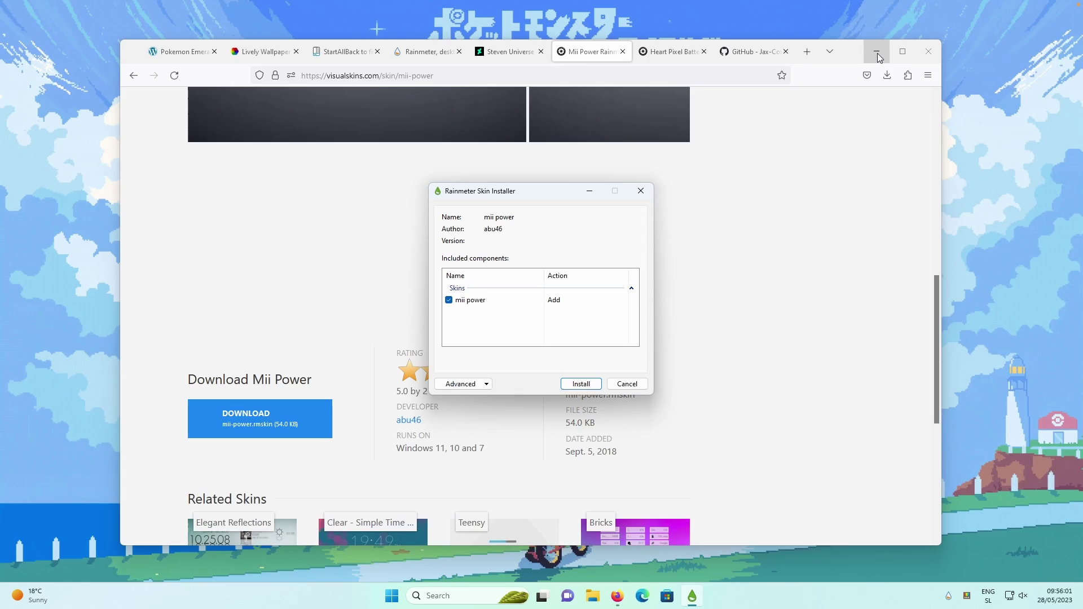
left_click(877, 53)
left_click(591, 384)
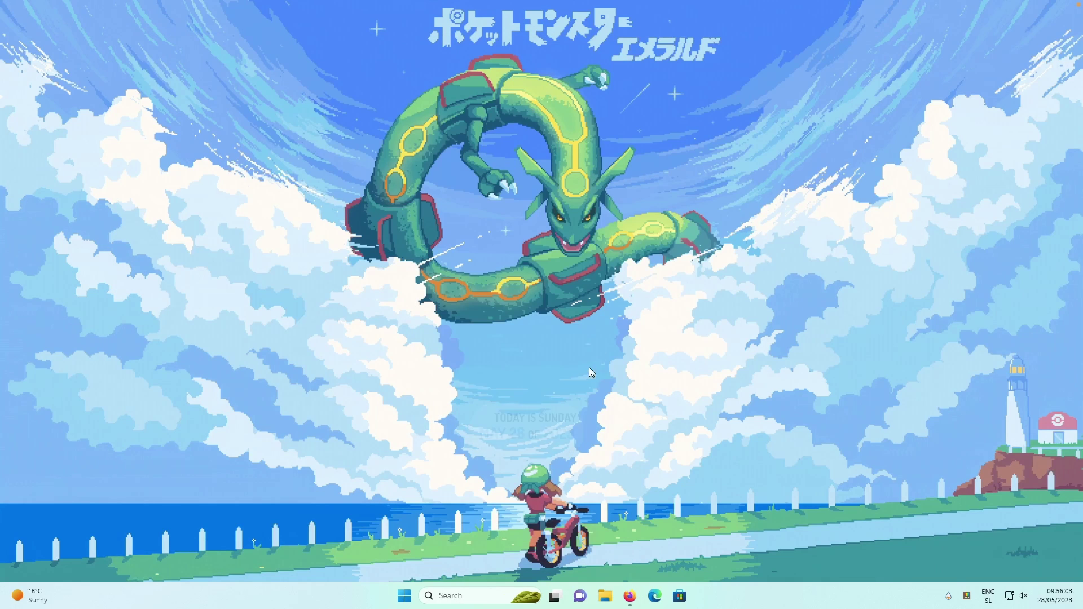
Open the Rainmeter manager and load the W.ini variant of the mii power skin's power folder.
left_click(949, 596)
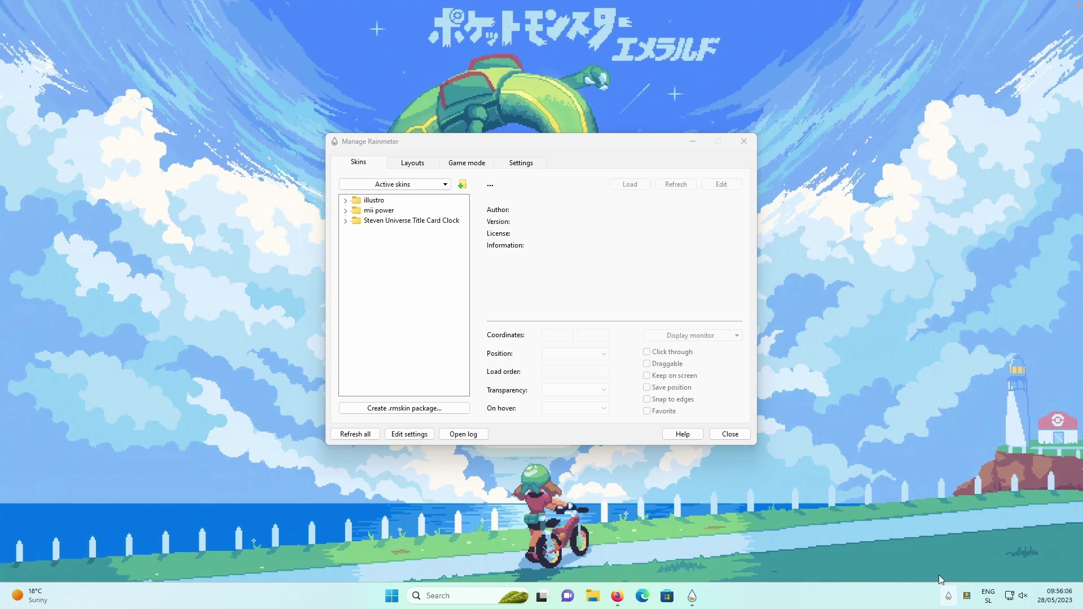
left_click(345, 211)
left_click(356, 221)
left_click(385, 222)
left_click(397, 243)
double_click(396, 243)
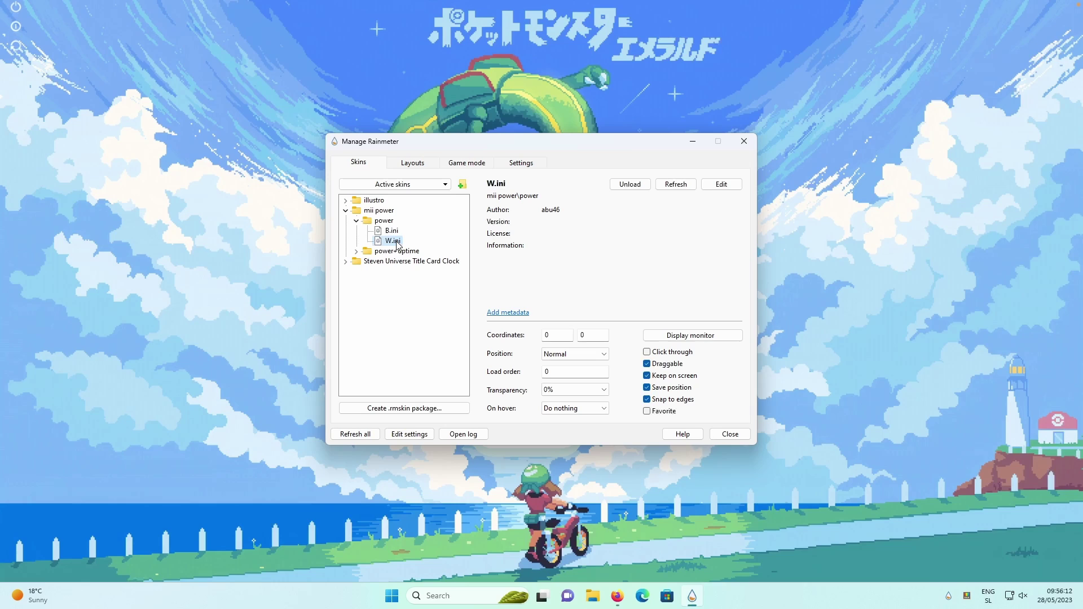
Move the power icons to about 105, 800 near the desktop's lower left and close the Rainmeter manager.
left_click(17, 29)
left_click_drag(17, 29, 75, 477)
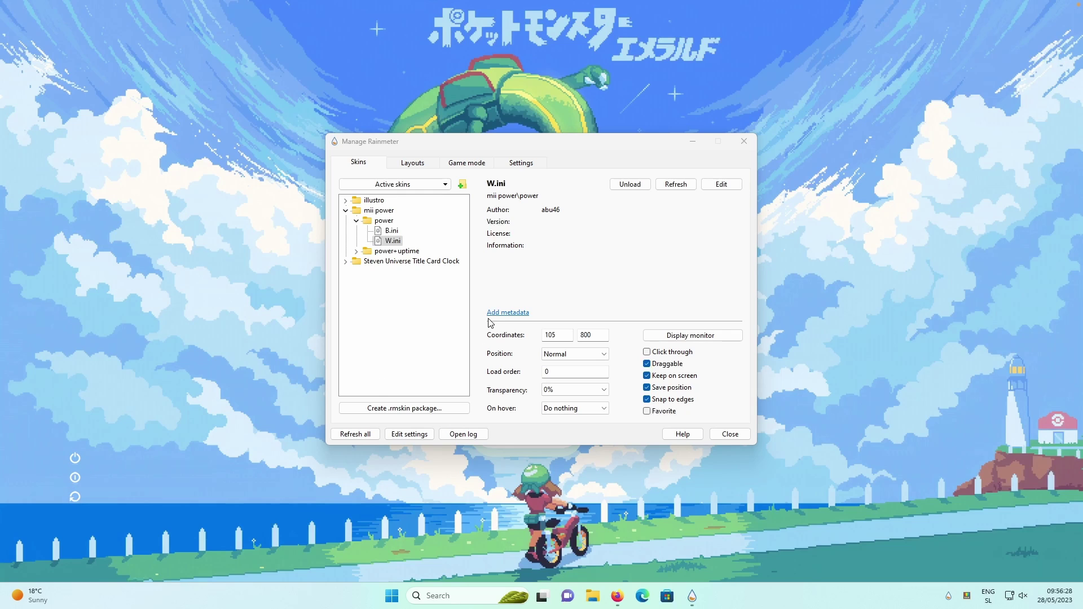
left_click(745, 142)
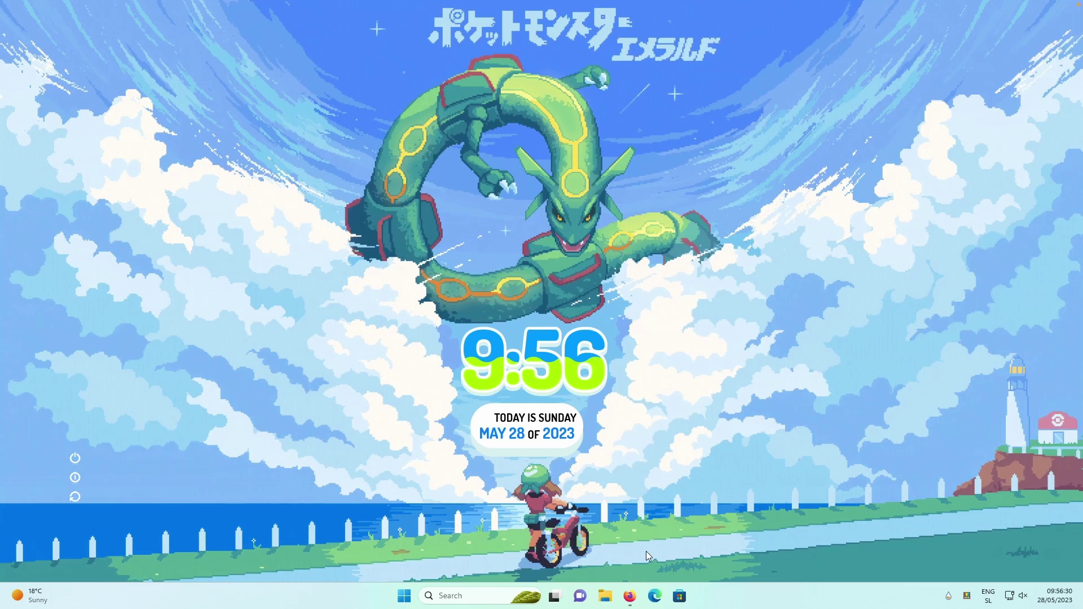
Download heart-pixel-battery.rmskin from its VisualSkins page in the browser, install the skin, and minimize the browser.
left_click(632, 593)
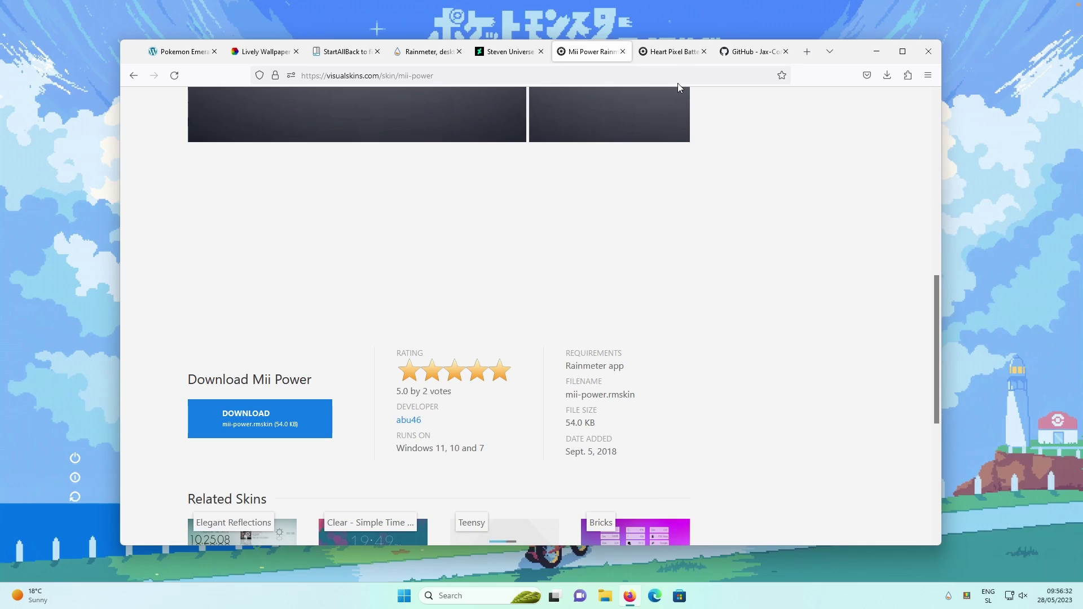
left_click(671, 55)
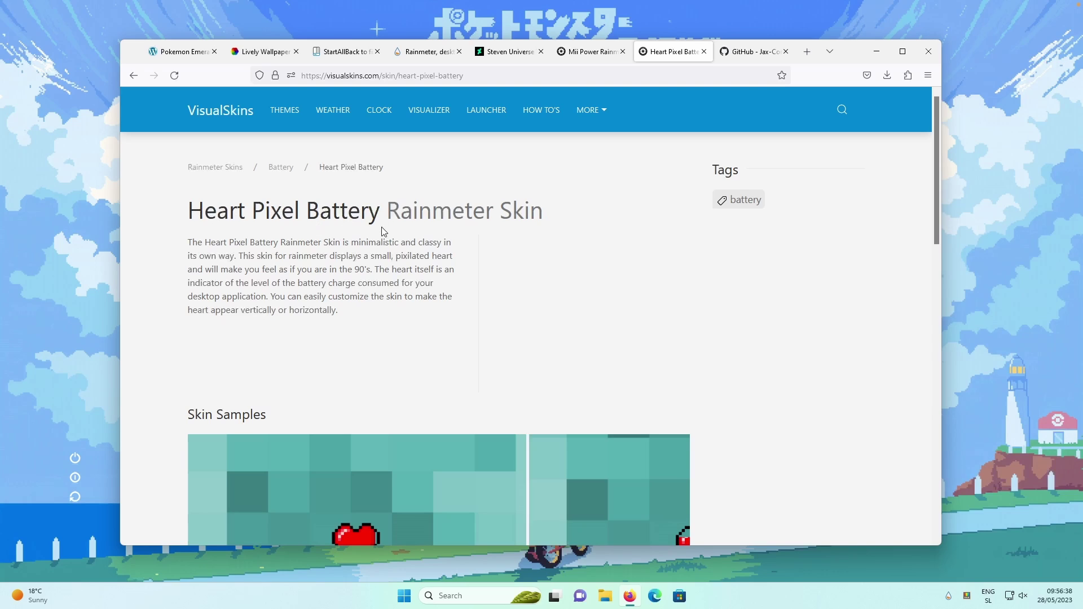
scroll(381, 231, "down", 10)
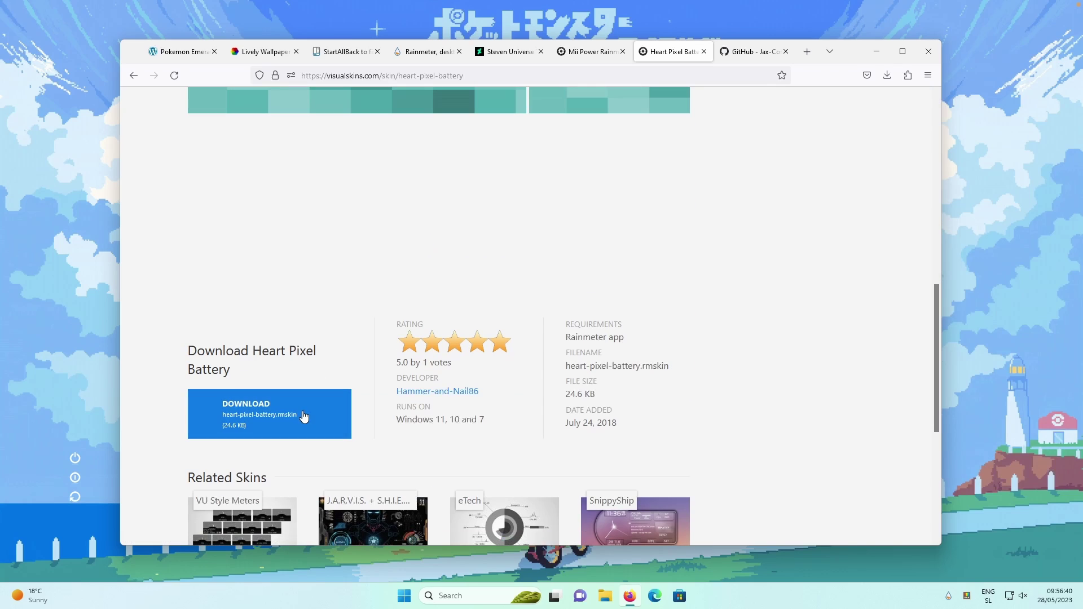
left_click(305, 416)
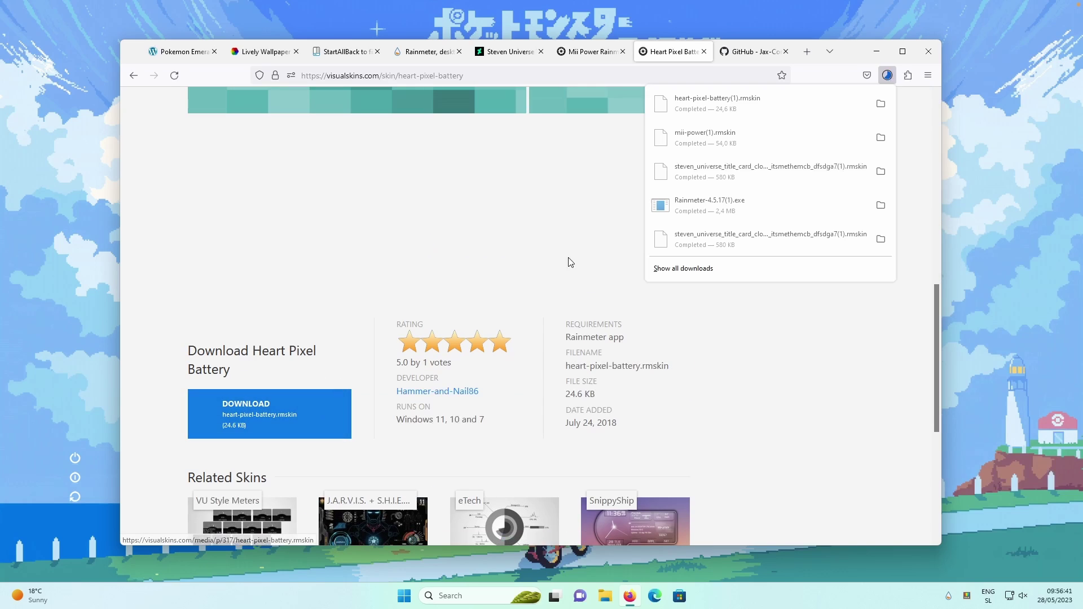
left_click(778, 107)
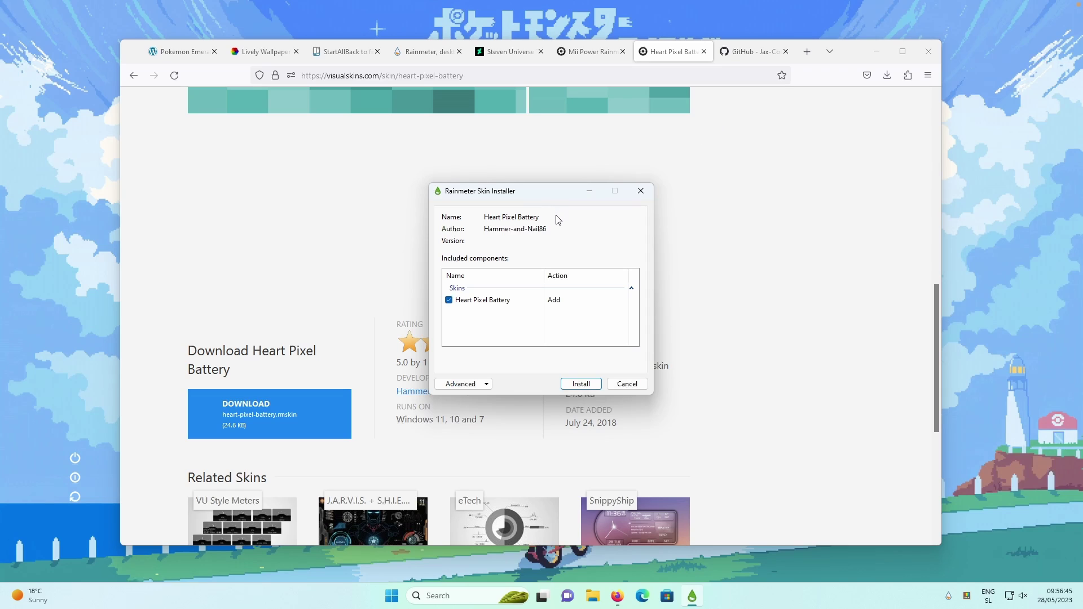
left_click(581, 385)
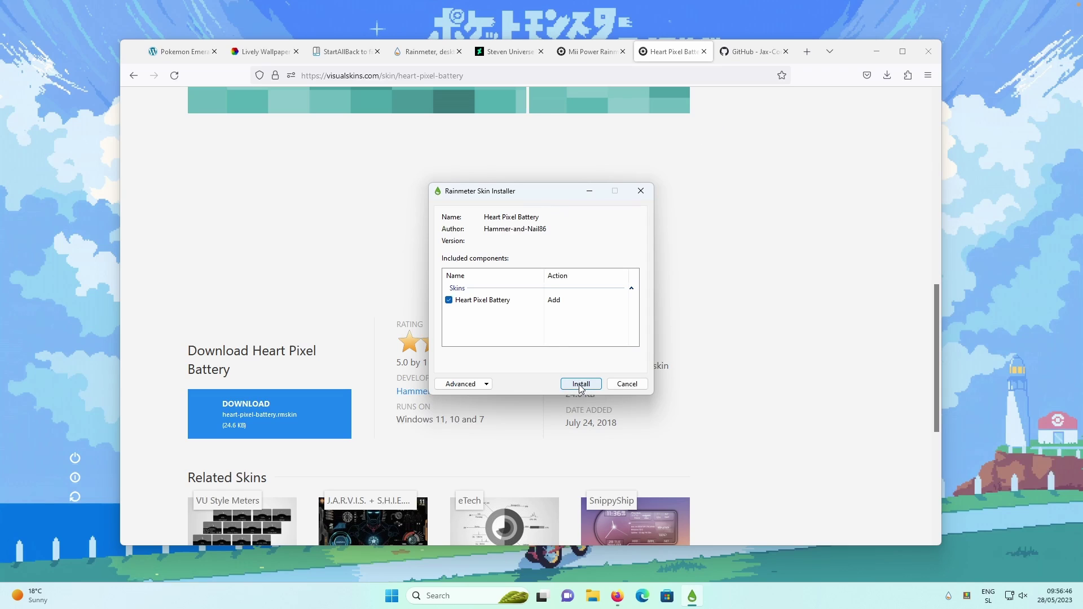
left_click(877, 52)
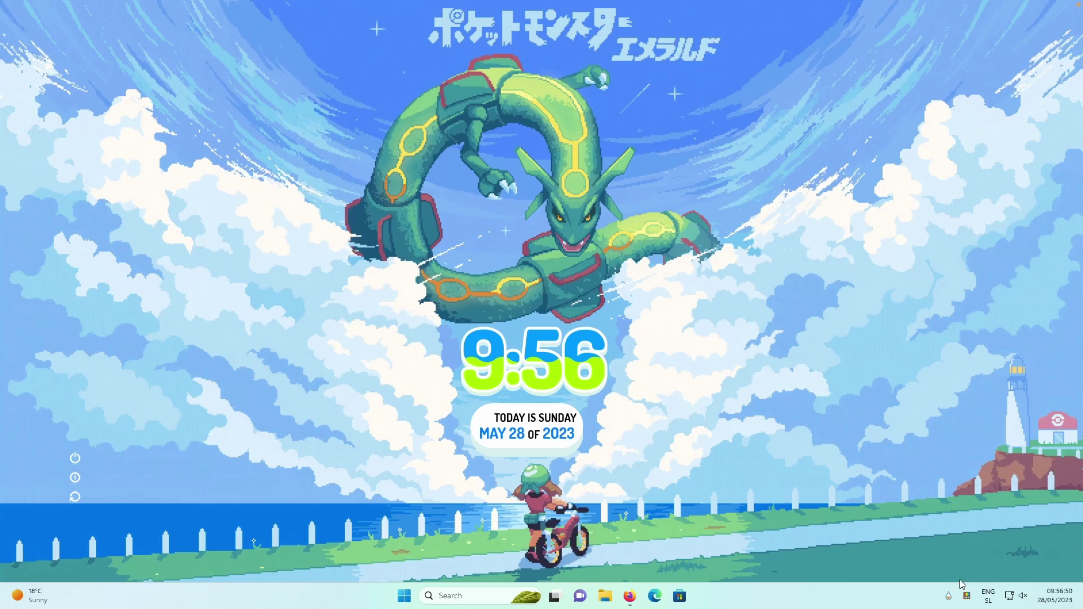
Load the Heart Pixel Battery skin's vertical.ini in Rainmeter and place the heart just beside the wallpaper's lighthouse.
left_click(950, 597)
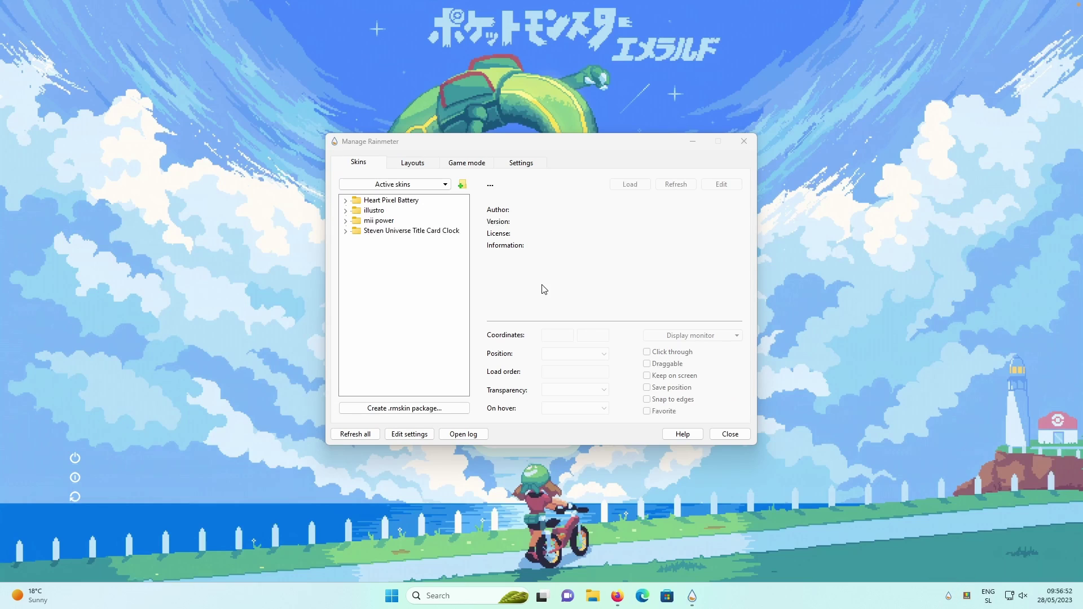
double_click(351, 202)
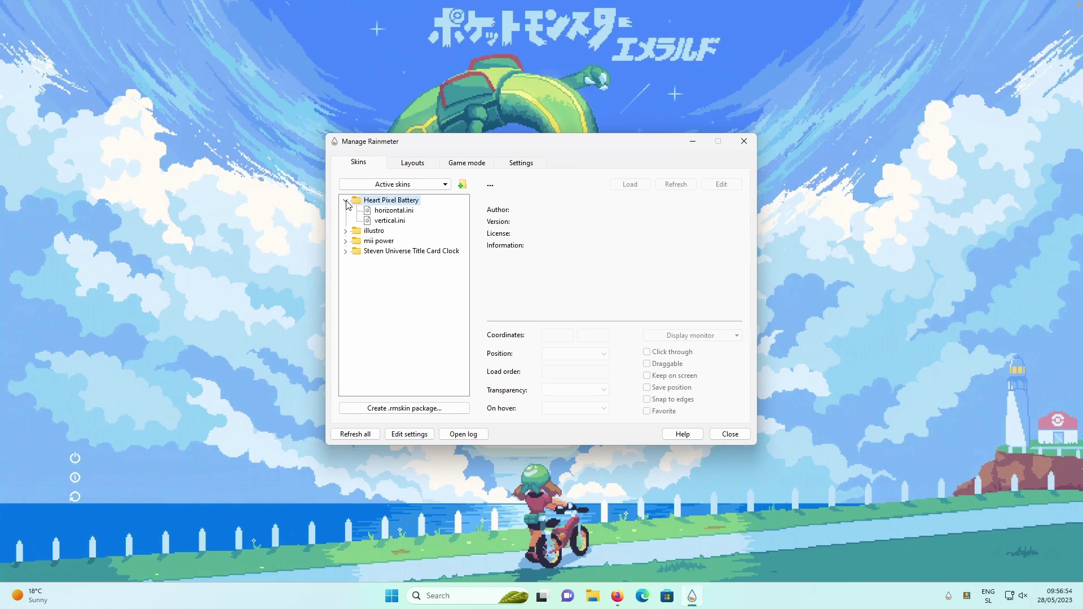
double_click(390, 220)
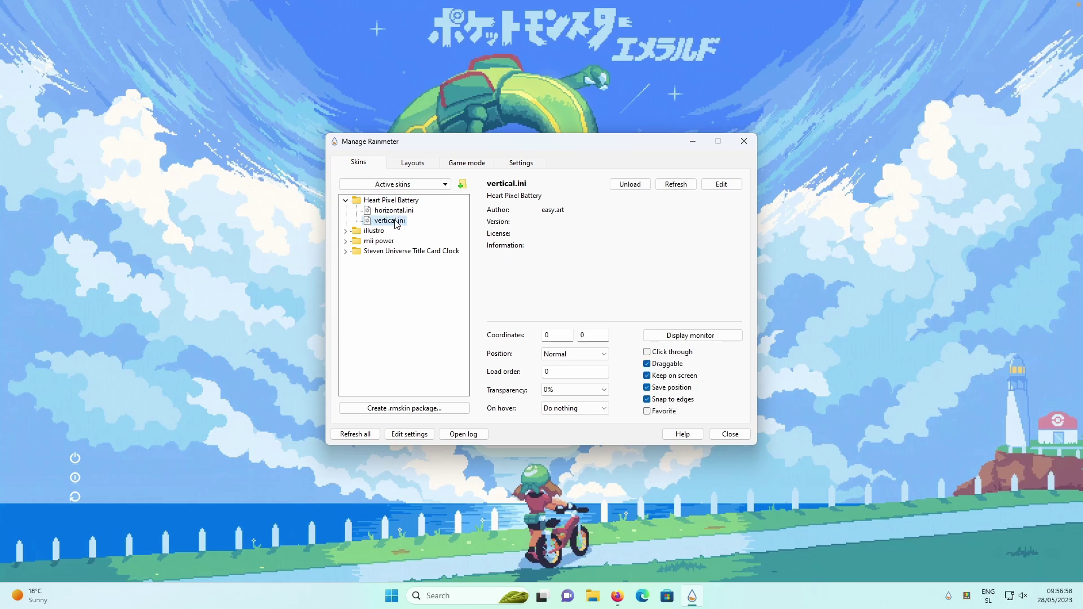
left_click_drag(44, 31, 924, 379)
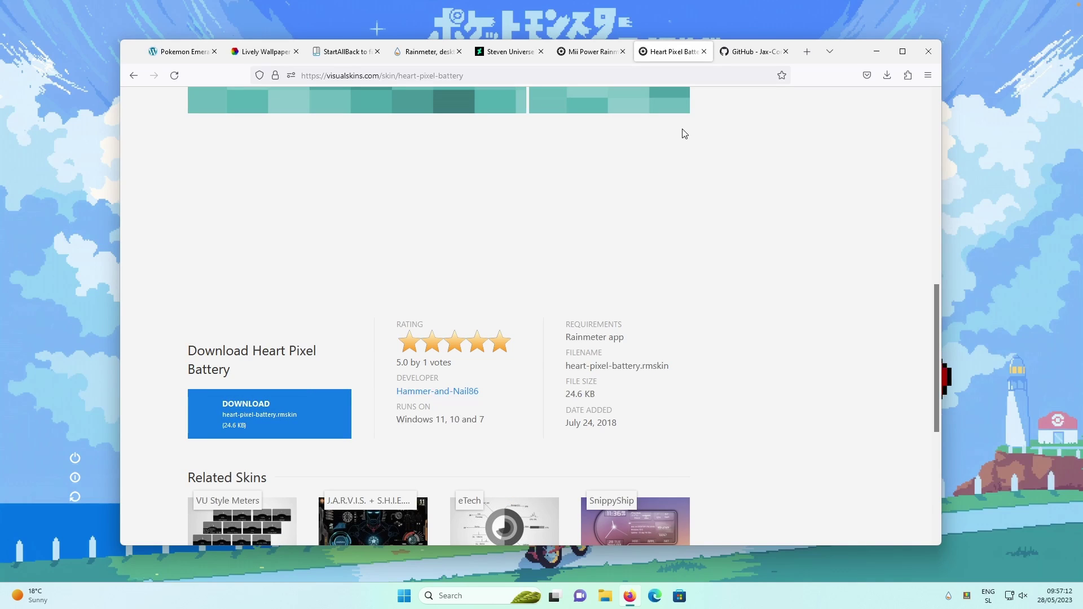
Download ModularPlayers_v2.64.rmskin from the Jax-Core GitHub releases in the browser and install it with its included components.
left_click(765, 57)
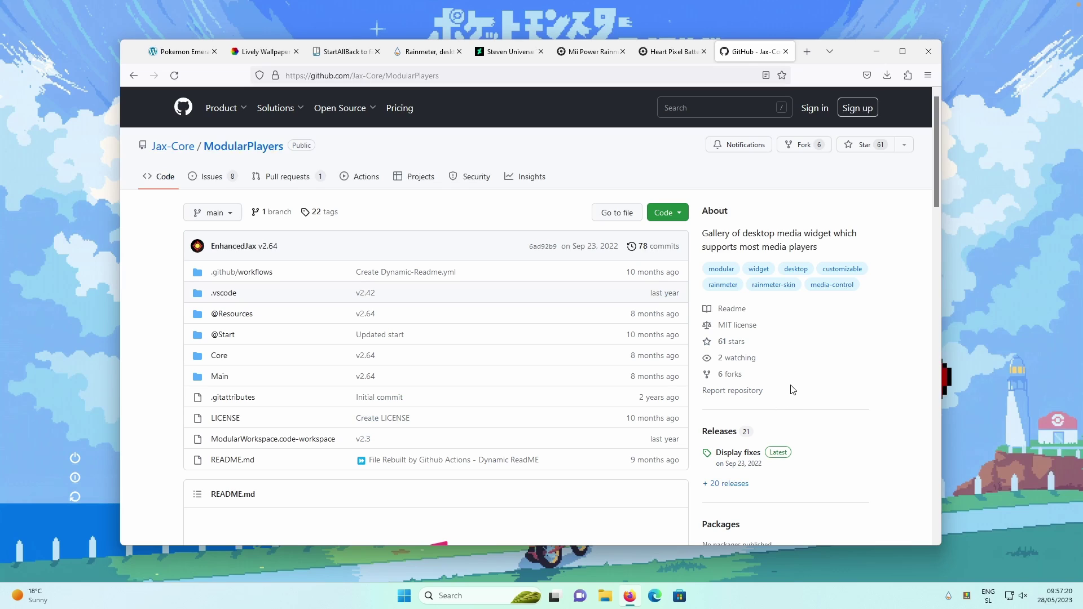
left_click(732, 424)
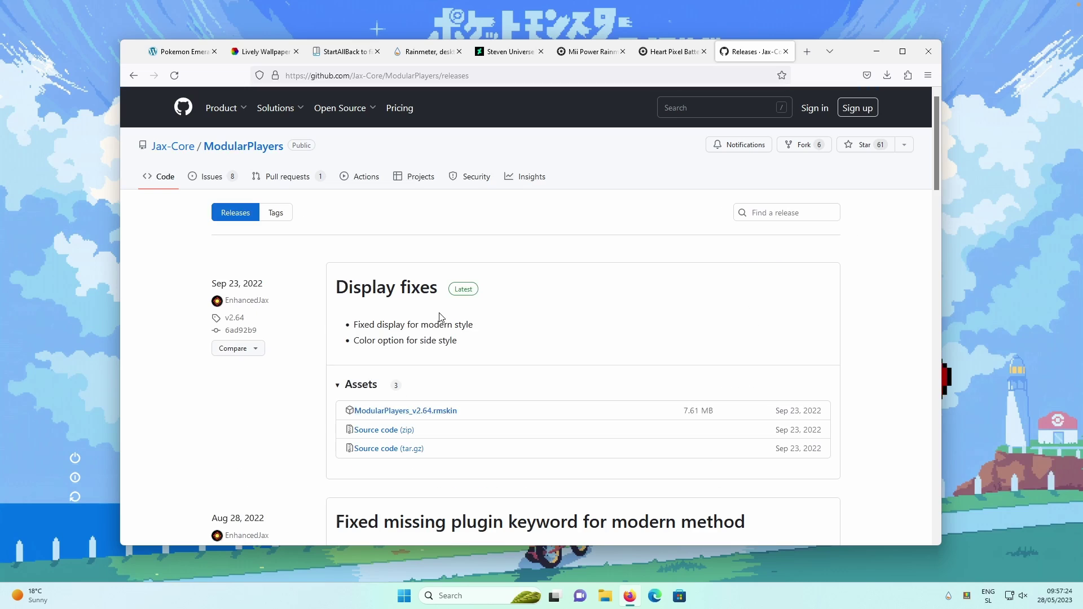
left_click(440, 413)
left_click(780, 106)
left_click(877, 49)
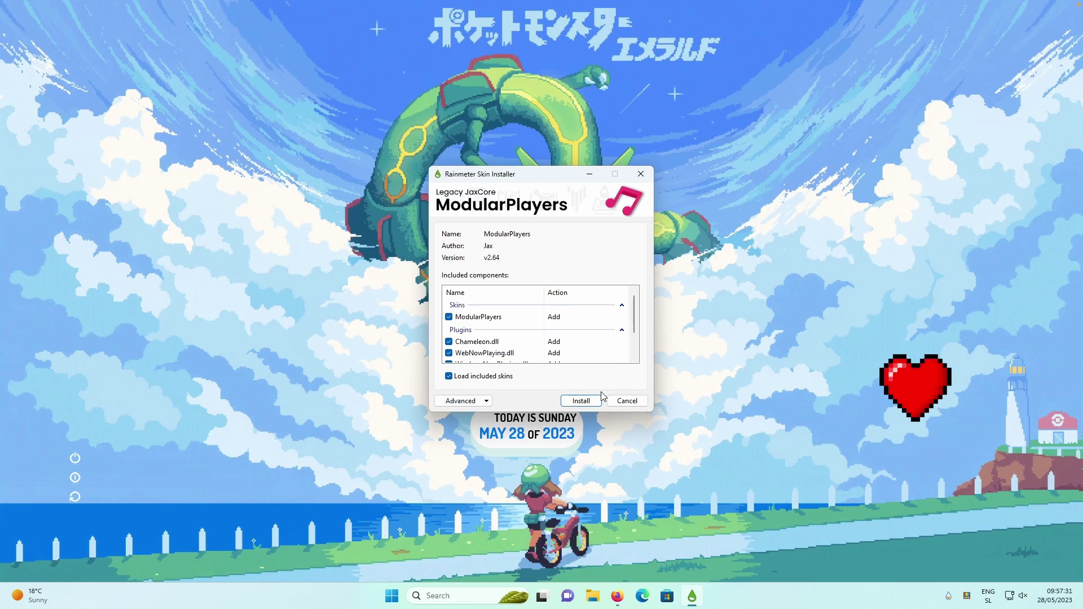
left_click(600, 398)
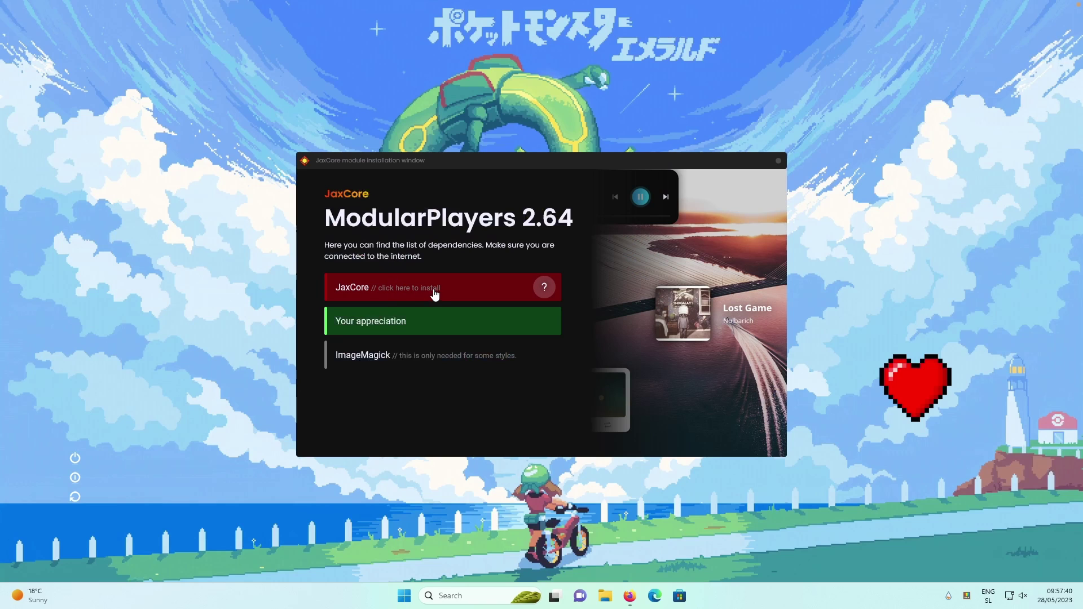
Install the JaxCore dependency, activate ModularPlayers from the JaxCore library, and move its settings window off the player widget.
left_click(397, 292)
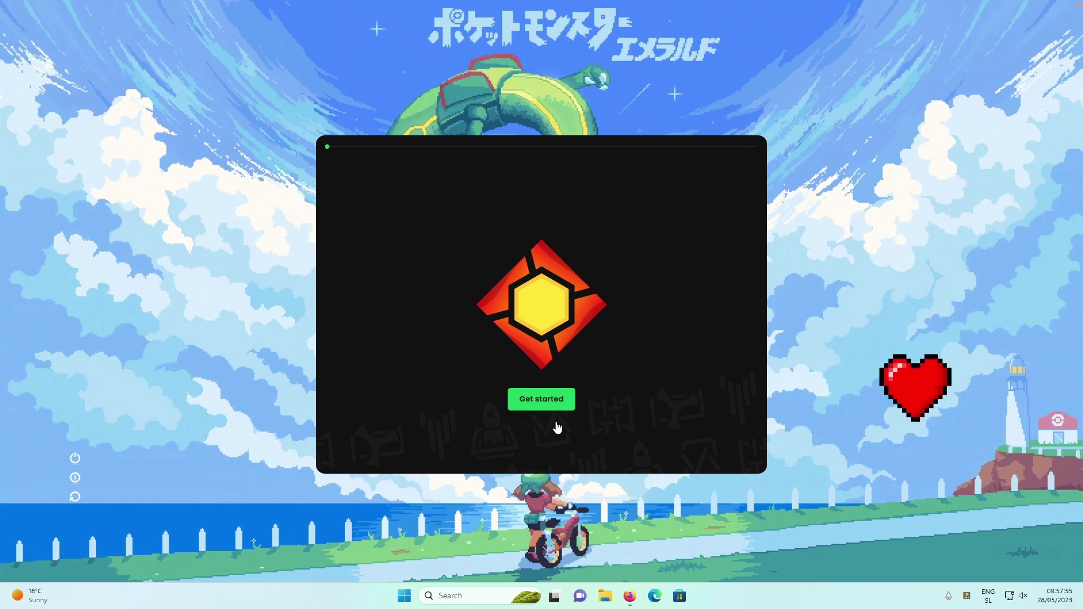
left_click(553, 427)
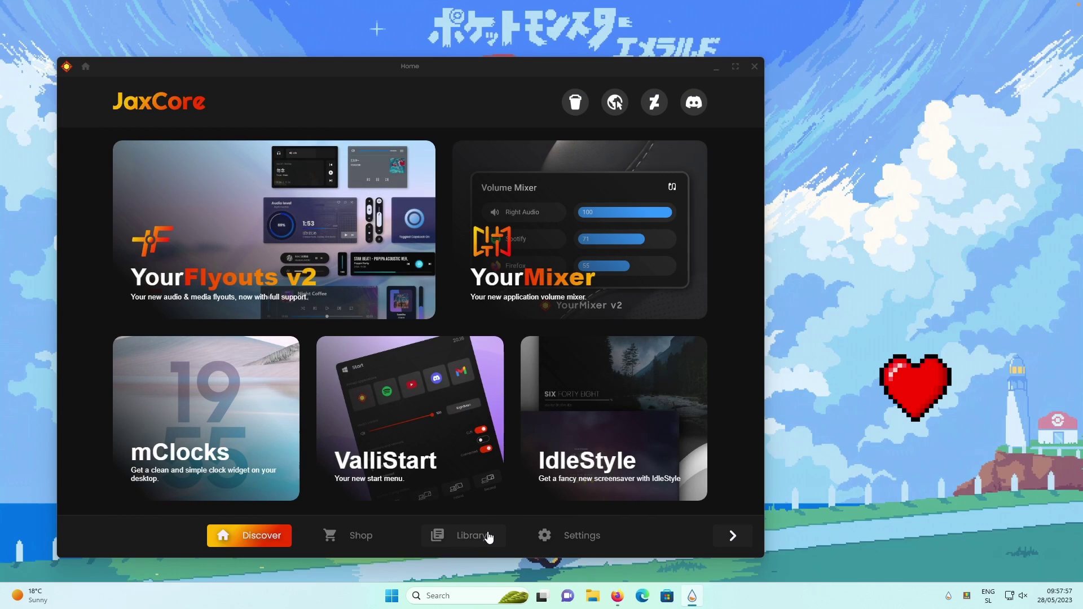
left_click(487, 536)
left_click(542, 308)
left_click(104, 134)
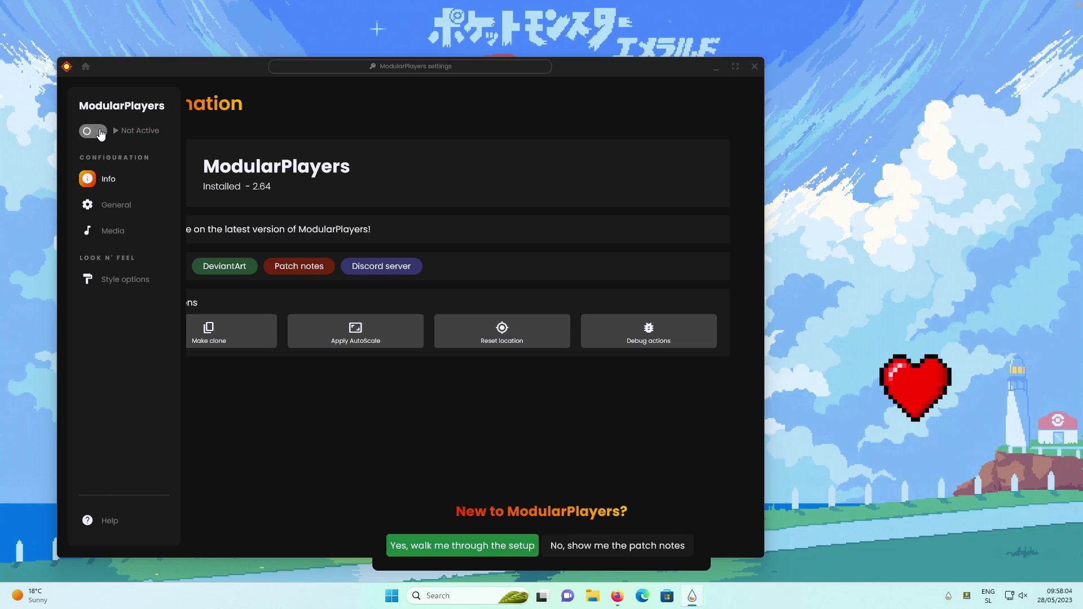
left_click_drag(216, 73, 470, 65)
Set the ModularPlayers player style to Win11 in its general settings.
mouse_move(346, 201)
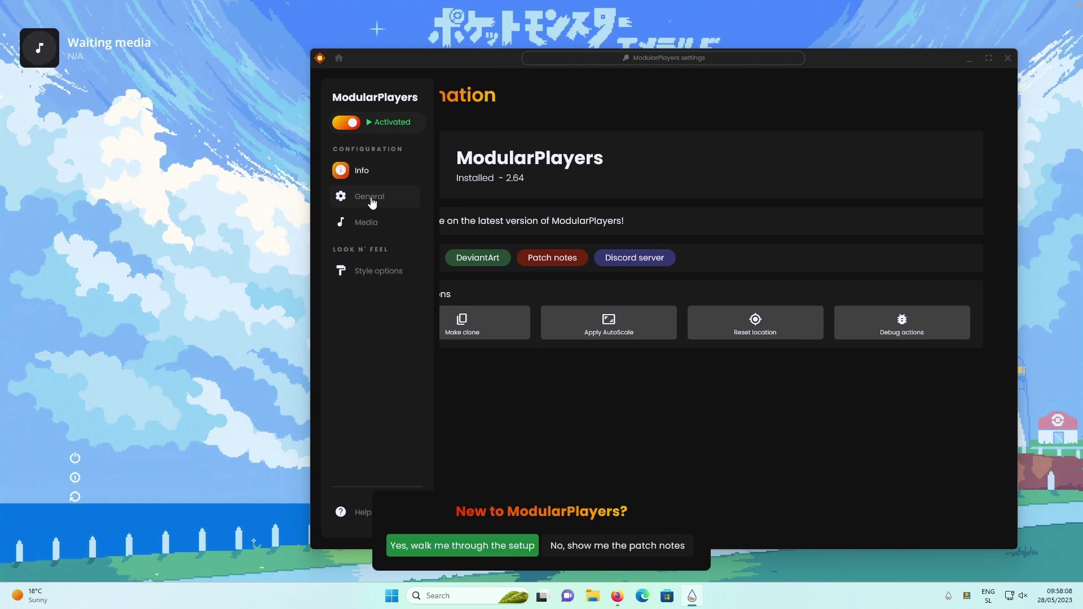
left_click(371, 202)
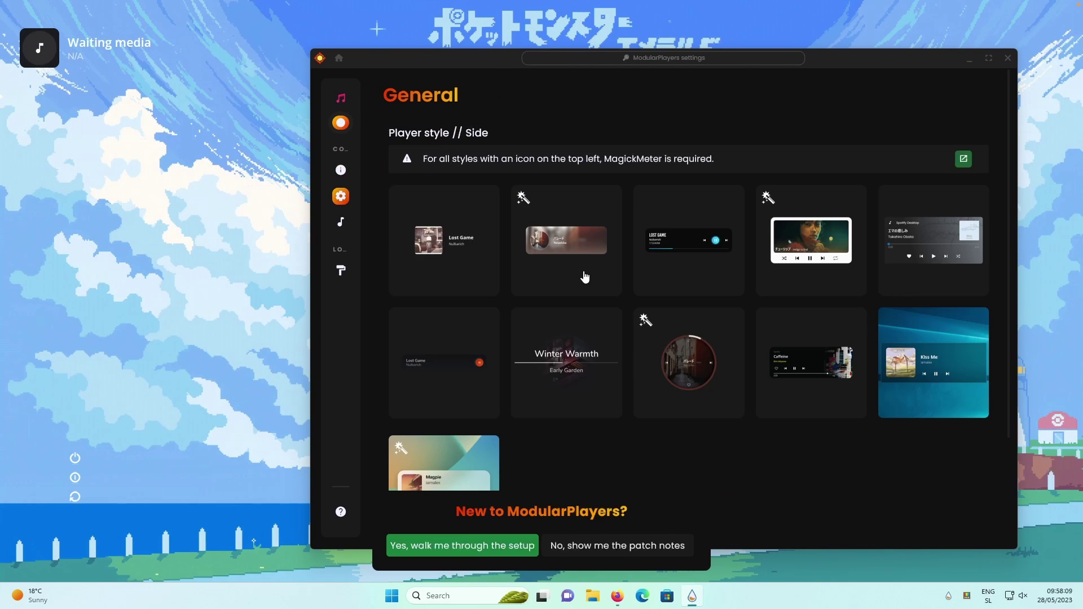
left_click(942, 364)
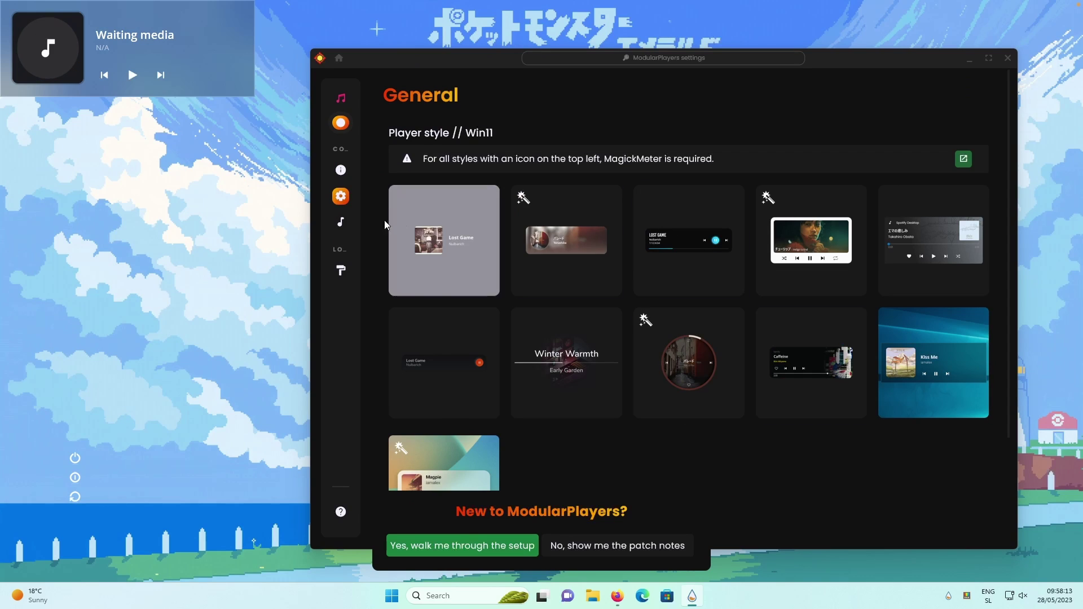
Set both the blur variant and the rounding of the Win11 player style to Standard.
left_click(373, 273)
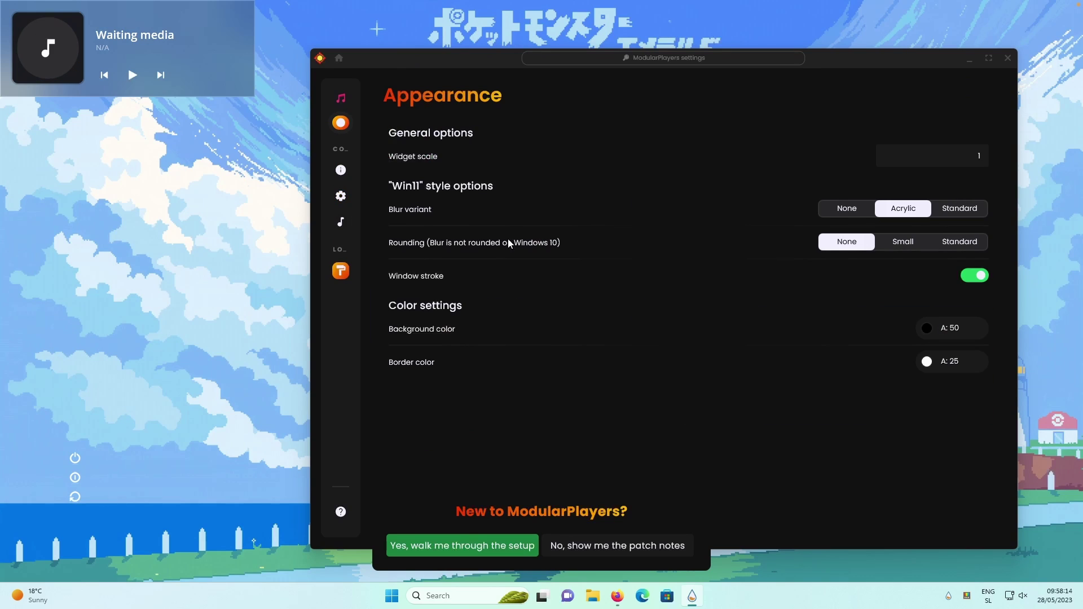
left_click(962, 215)
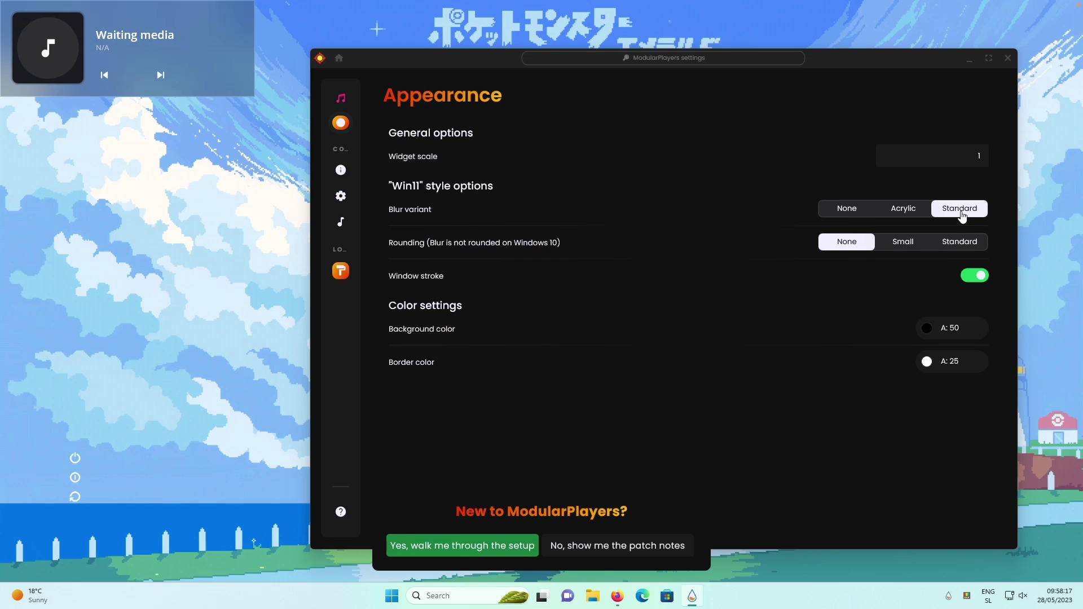
left_click(955, 245)
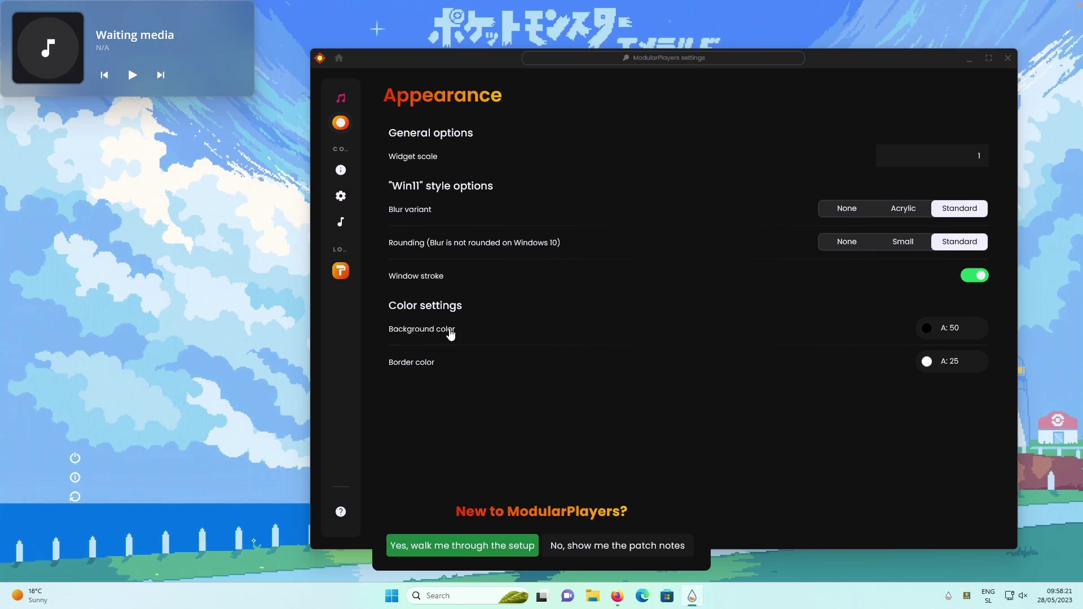
Set the media player's background color to 255,255,255.
left_click(942, 333)
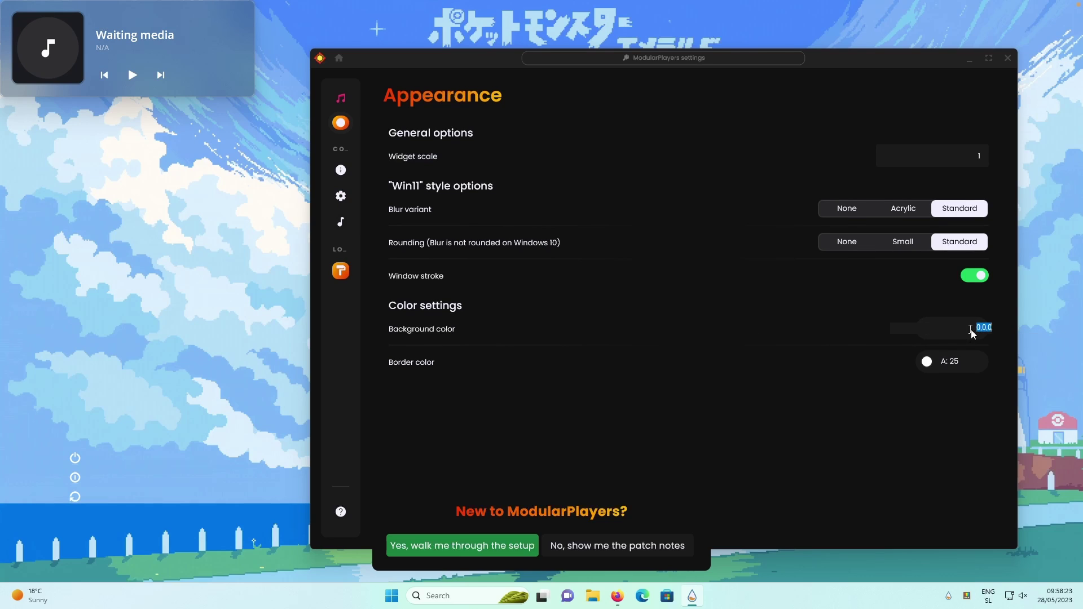
type("255,255,255")
key("Return")
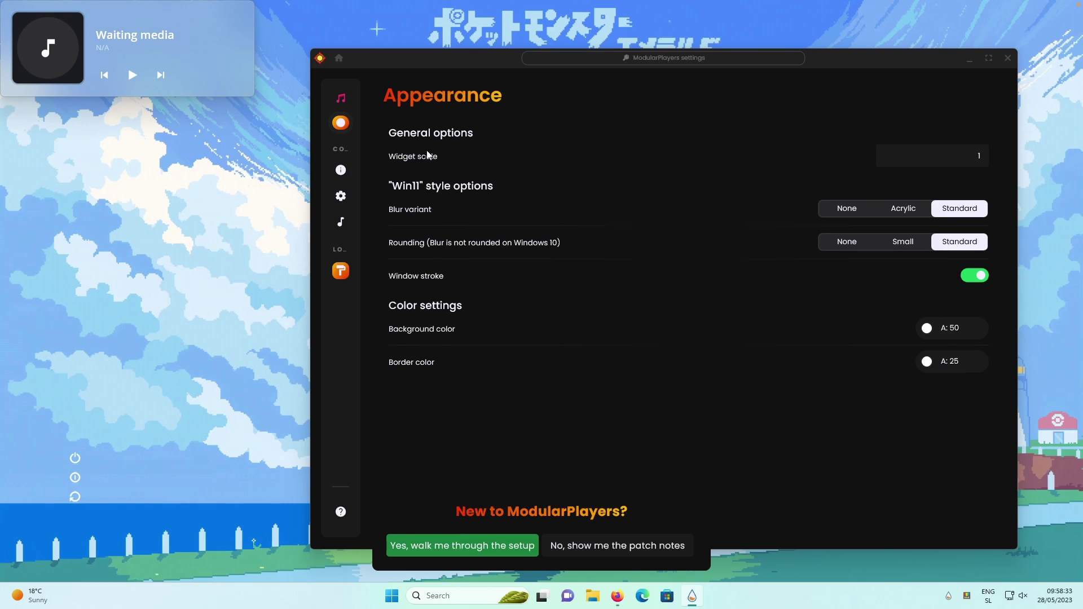
Set the media player's widget scale to 0.75 and place the player directly beside the power icons.
left_click(944, 155)
key("Return")
left_click_drag(148, 44, 236, 482)
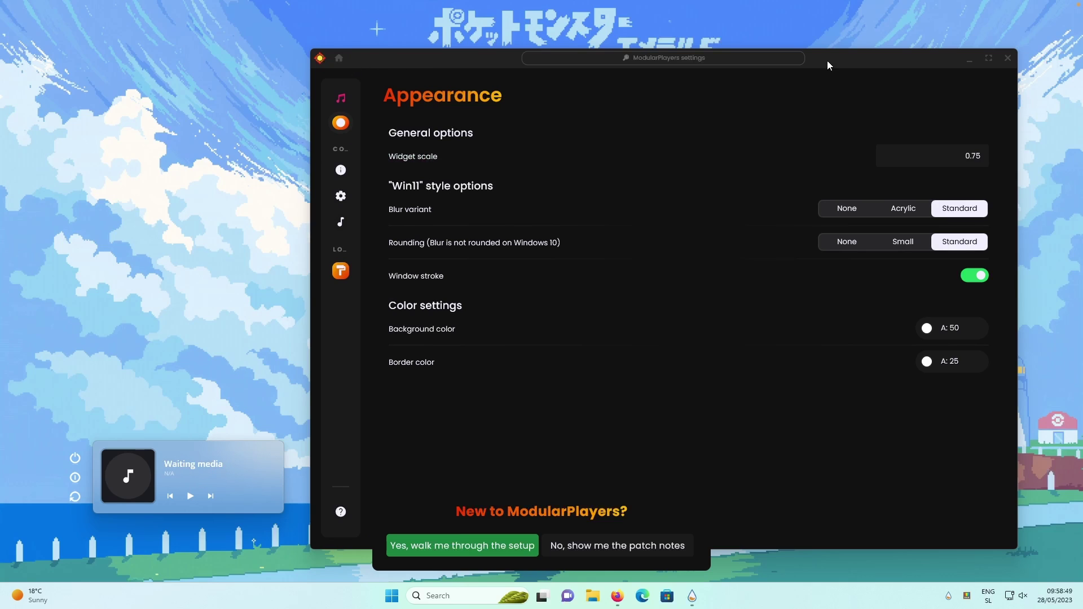
Close the ModularPlayers settings and decline the guided setup, dismissing the patch notes as well.
left_click(1007, 58)
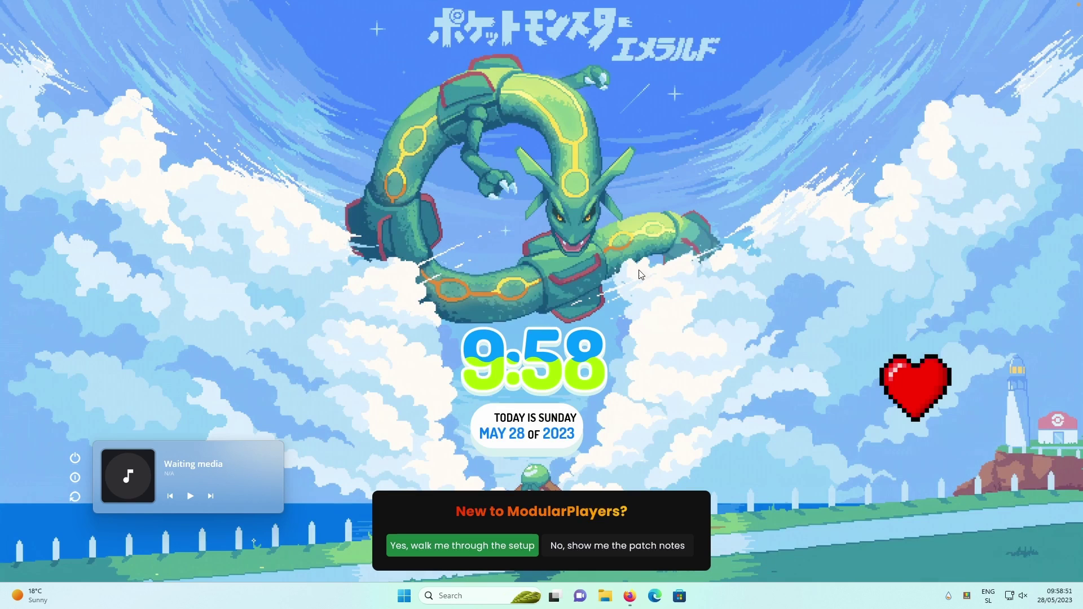
left_click(648, 546)
left_click(703, 328)
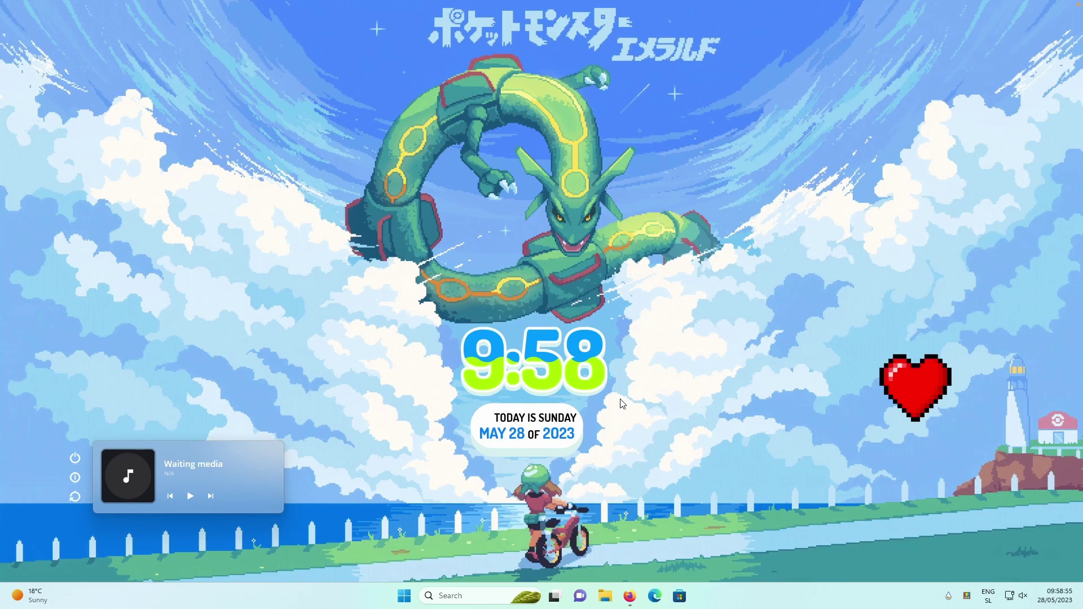
Switch to Firefox and download StartAllBack v3.6.5 from the StartAllBack website.
left_click(631, 596)
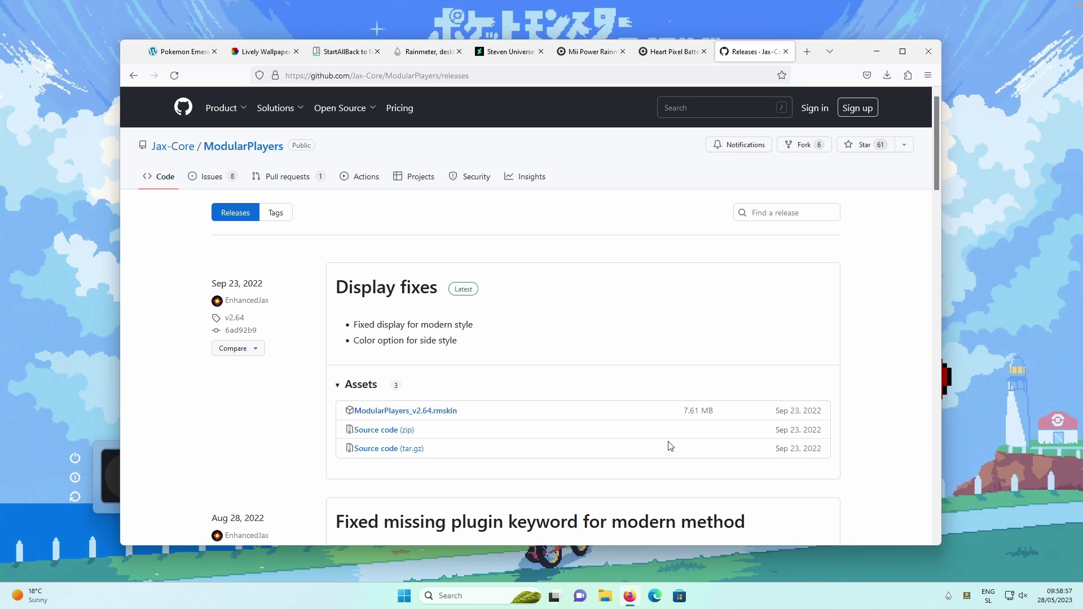
left_click(347, 51)
left_click(295, 507)
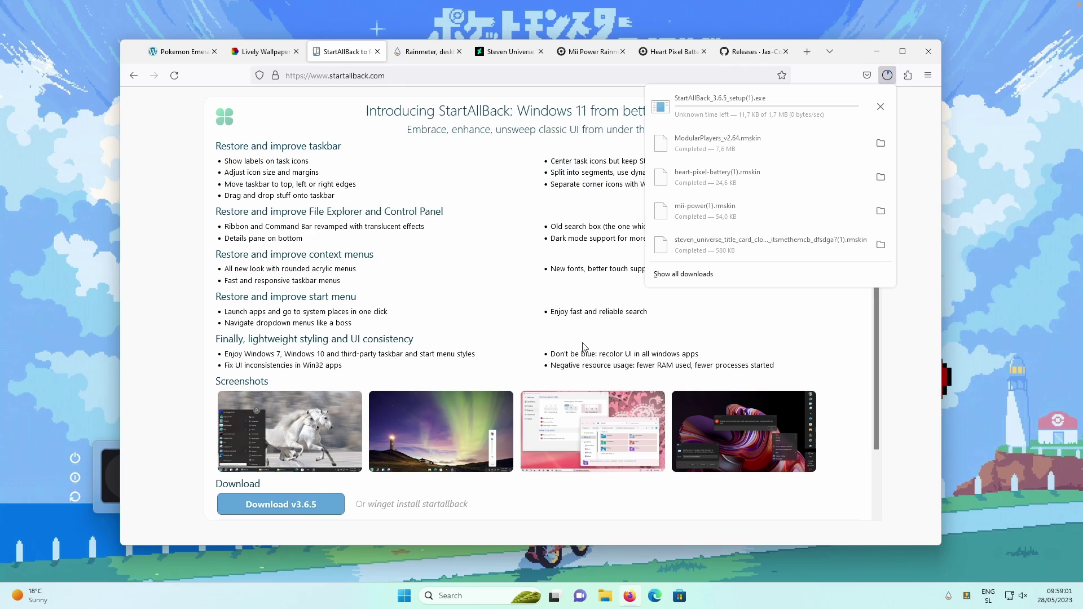
Run the downloaded StartAllBack setup file and install the program for everyone.
left_click(760, 110)
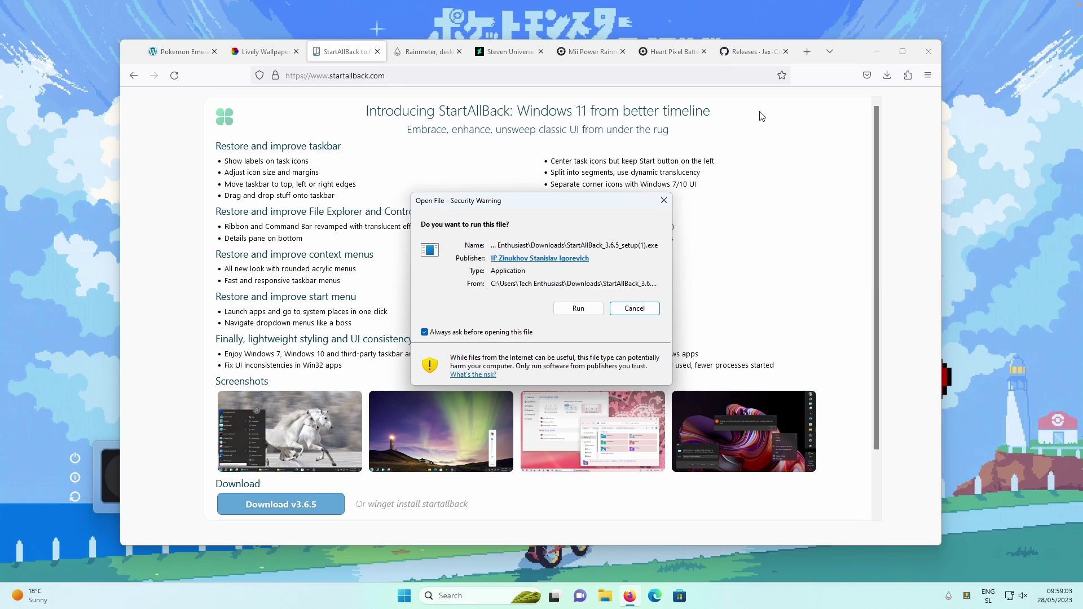
left_click(581, 309)
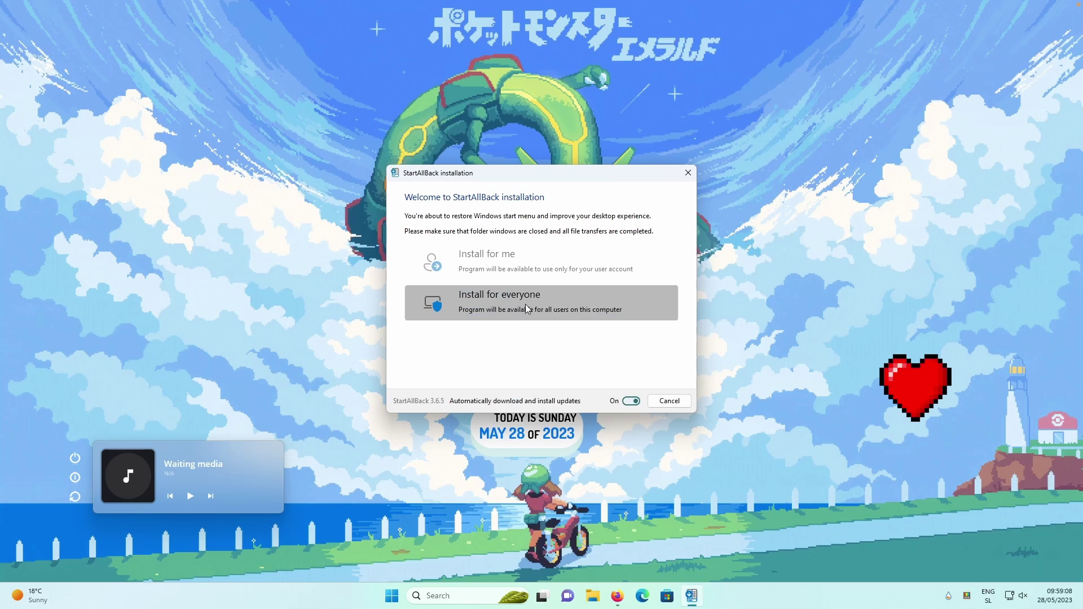
left_click(526, 308)
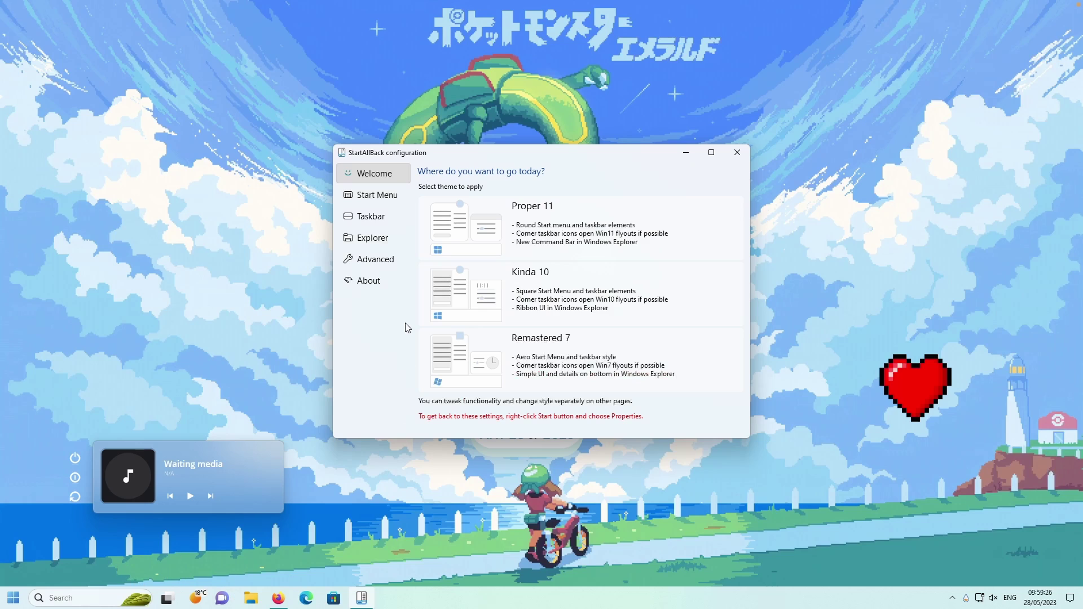
Apply the Proper 11 theme in the StartAllBack configuration.
left_click(390, 215)
left_click(394, 179)
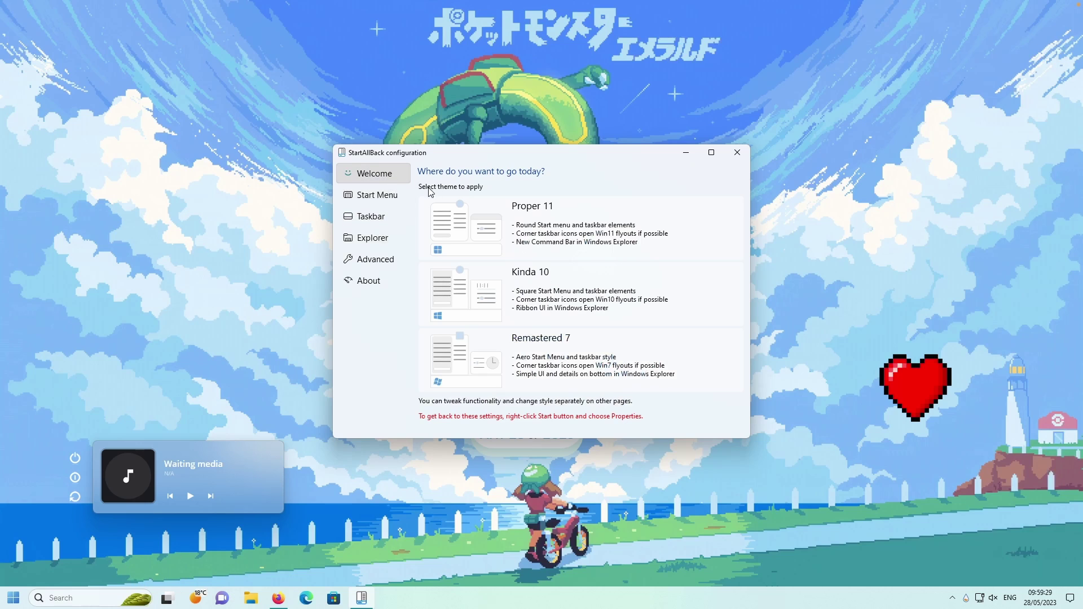
left_click(545, 220)
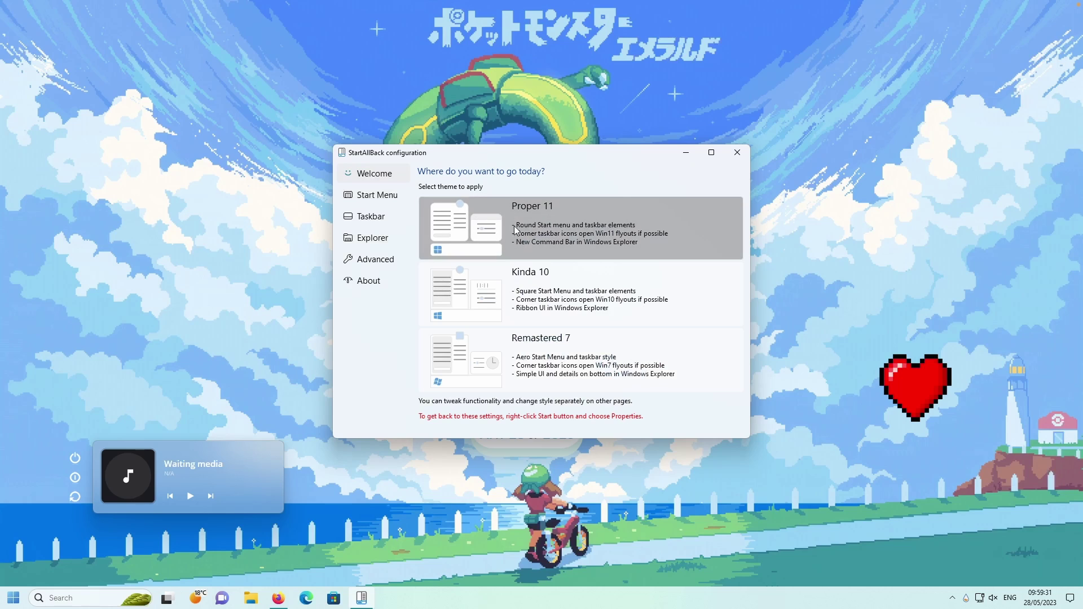
Center the taskbar's task icons and enable segments with the Just central segment option.
left_click(388, 216)
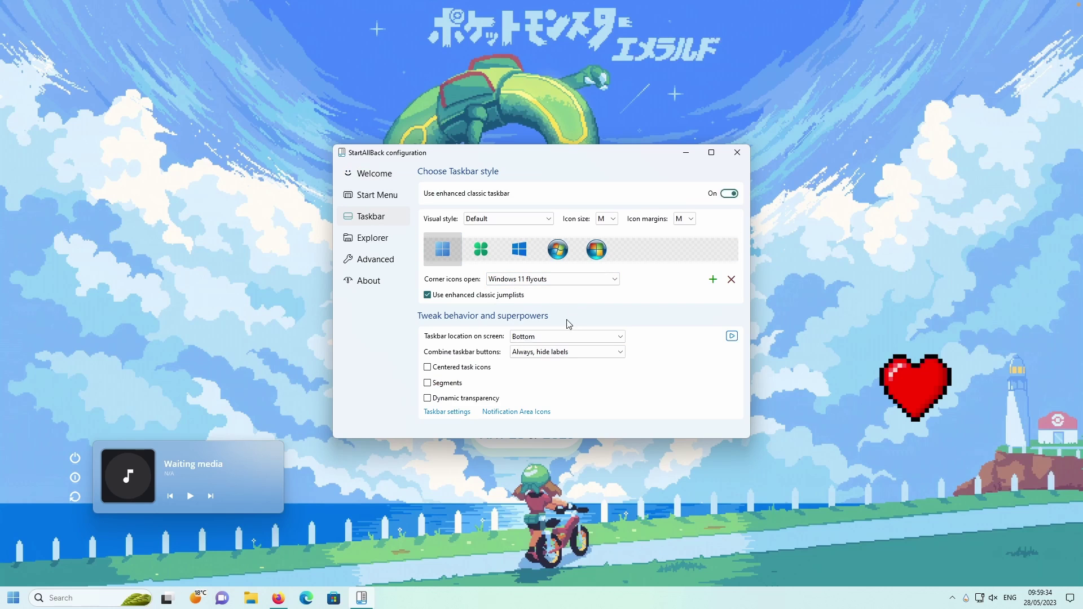
left_click(455, 368)
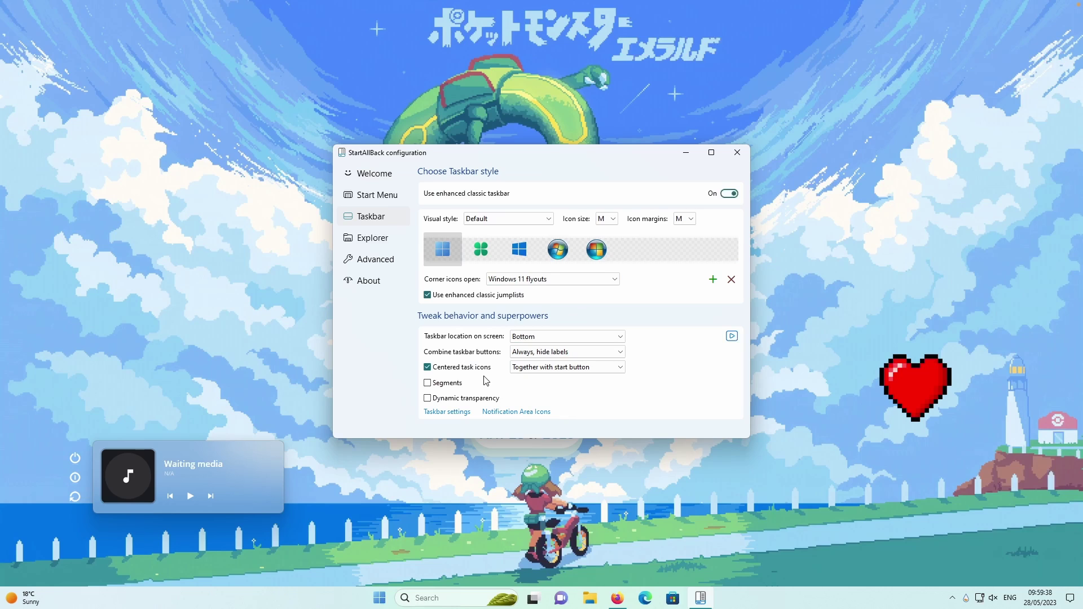
left_click(450, 384)
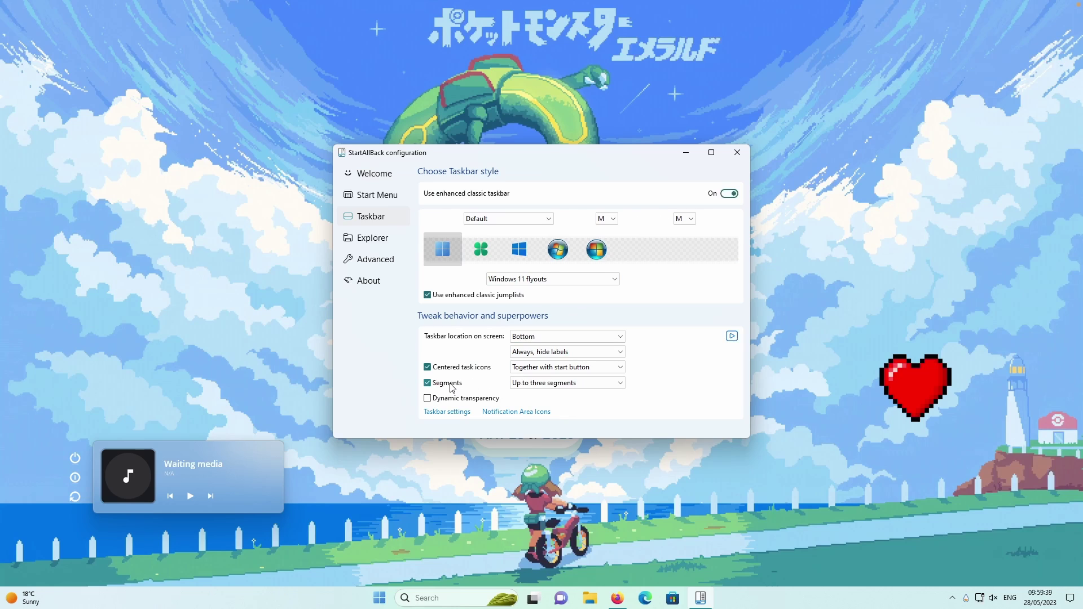
left_click(536, 383)
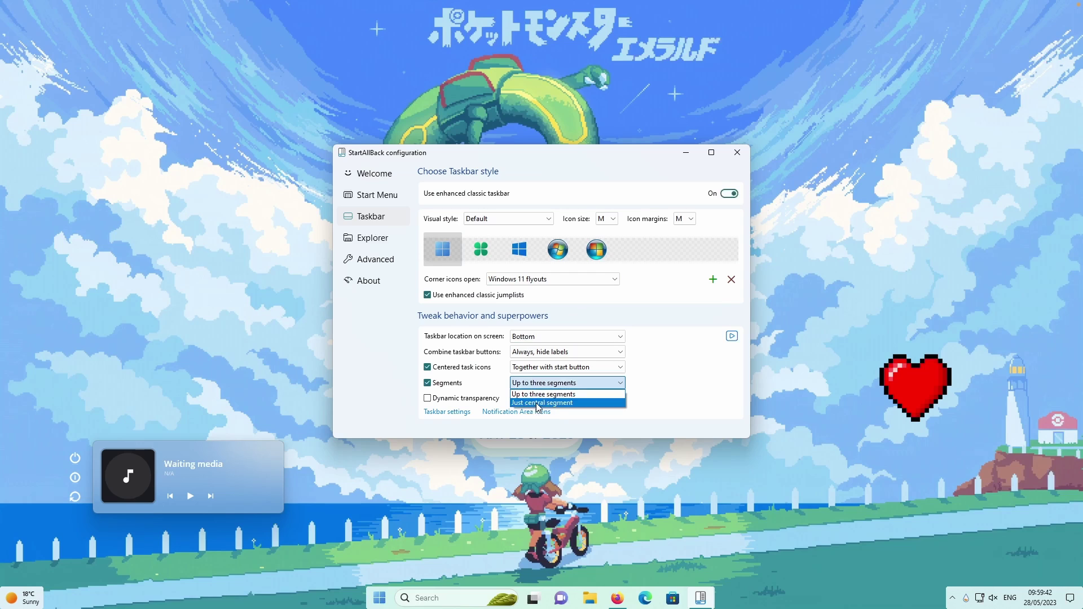
left_click(537, 405)
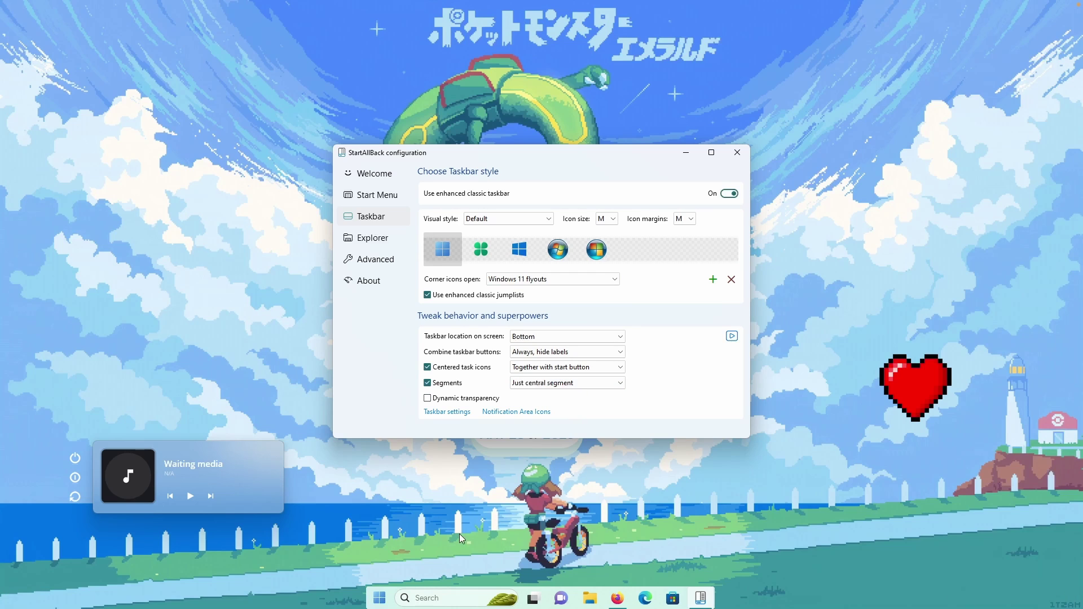
Enable dynamic transparency for the taskbar and close the StartAllBack configuration.
left_click(686, 152)
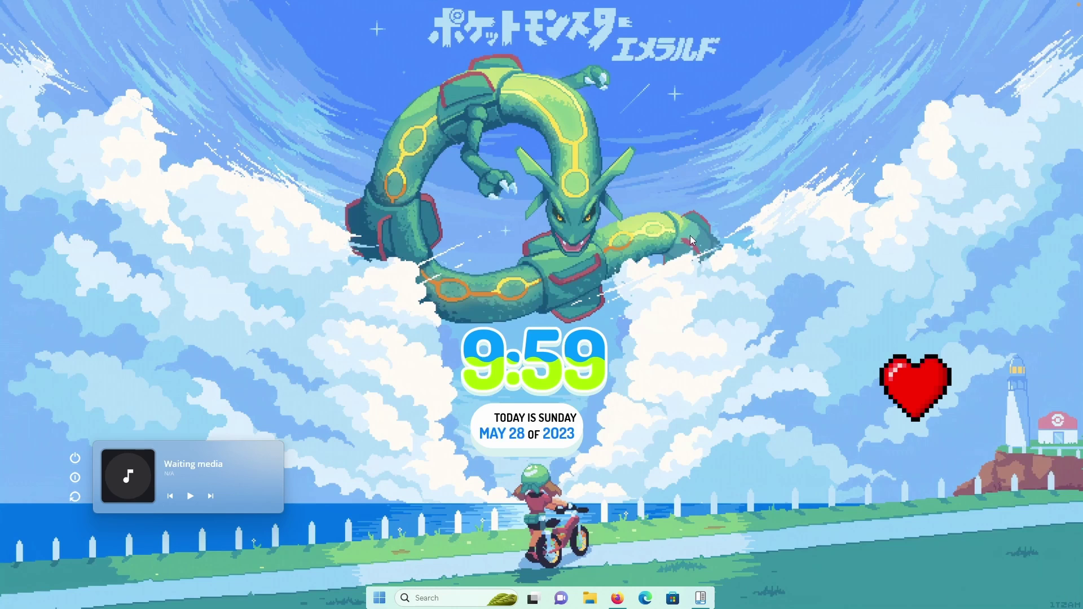
left_click(705, 598)
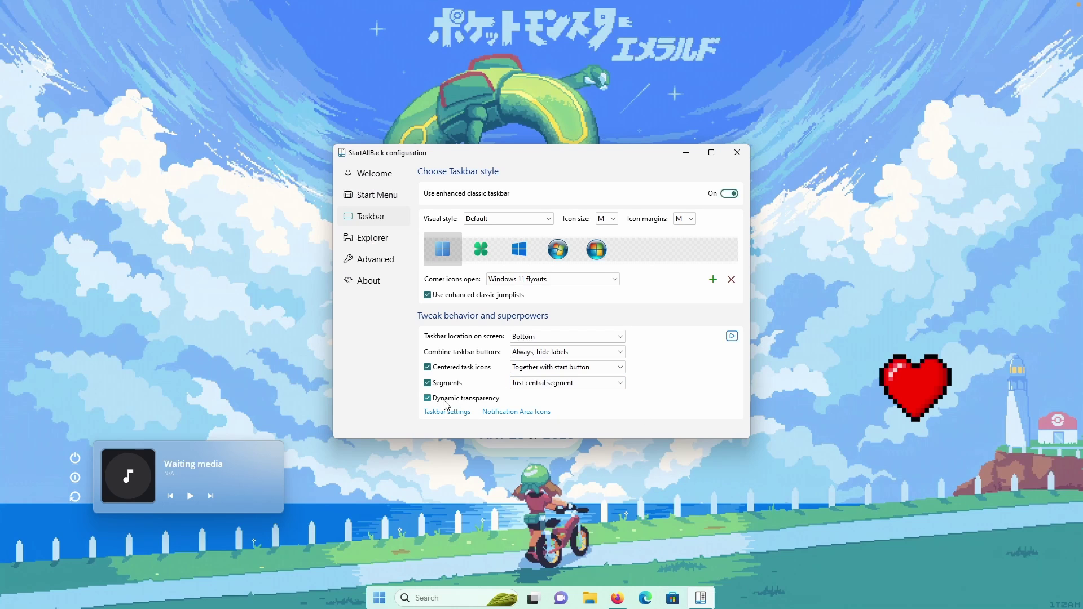
left_click(736, 154)
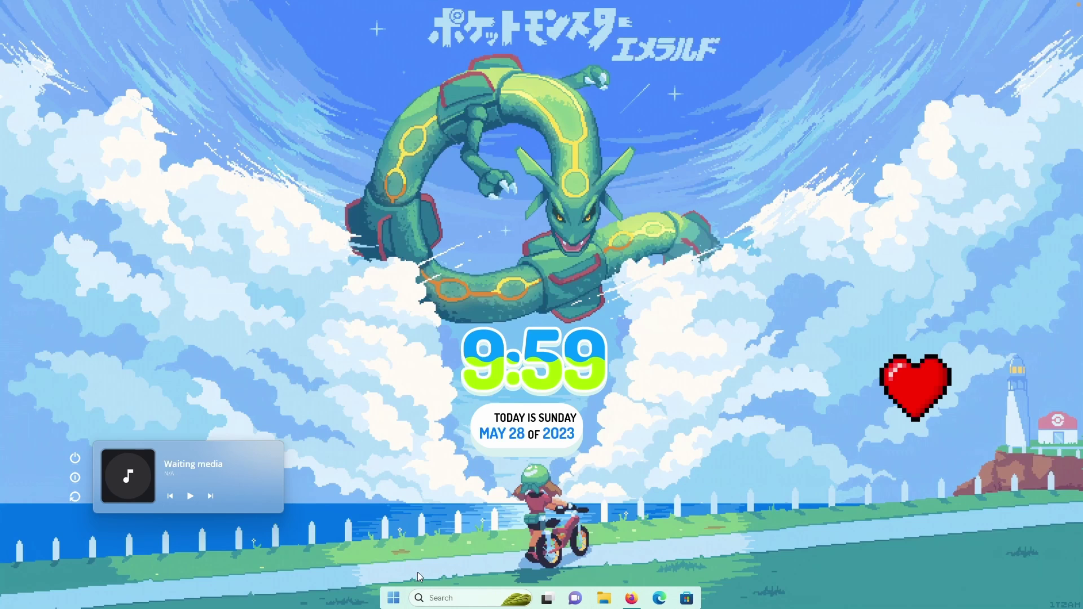
Check the restyled taskbar with the Start menu and the browser window, leaving the desktop clear.
left_click(393, 598)
left_click(638, 560)
left_click(638, 598)
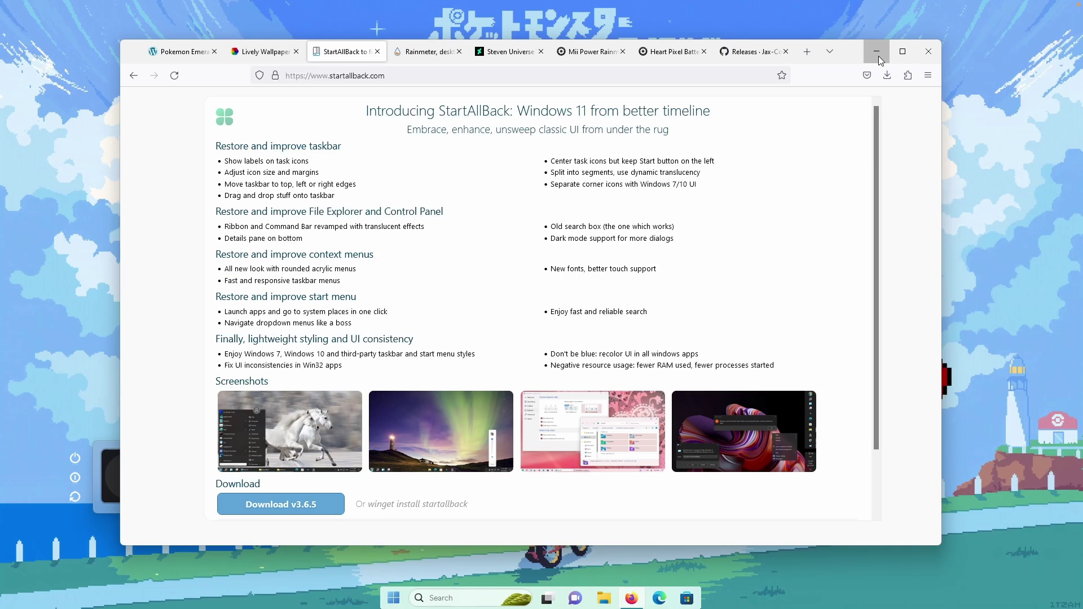
left_click(638, 598)
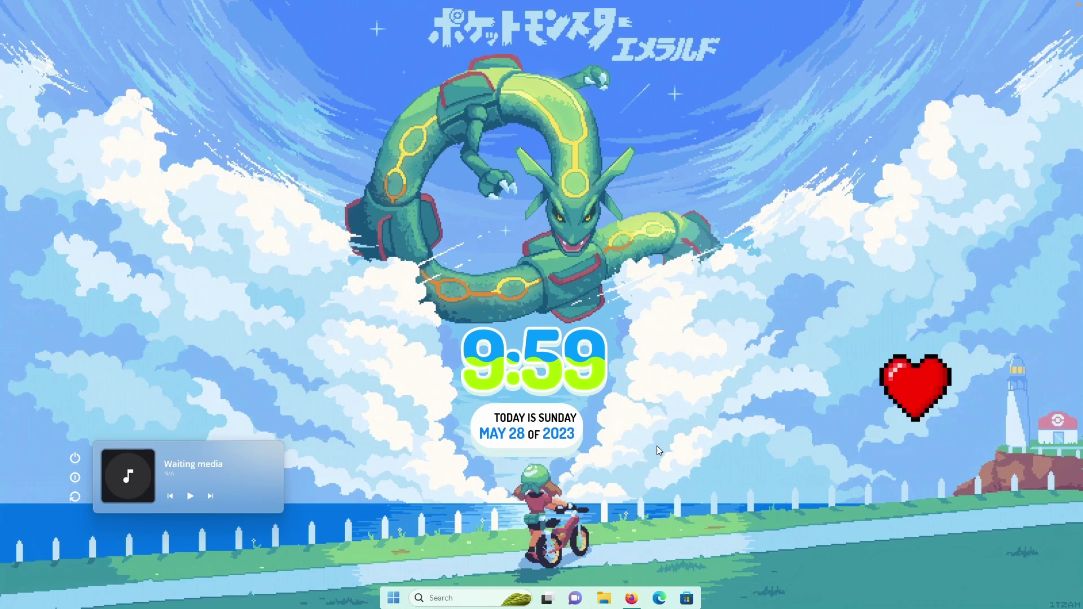